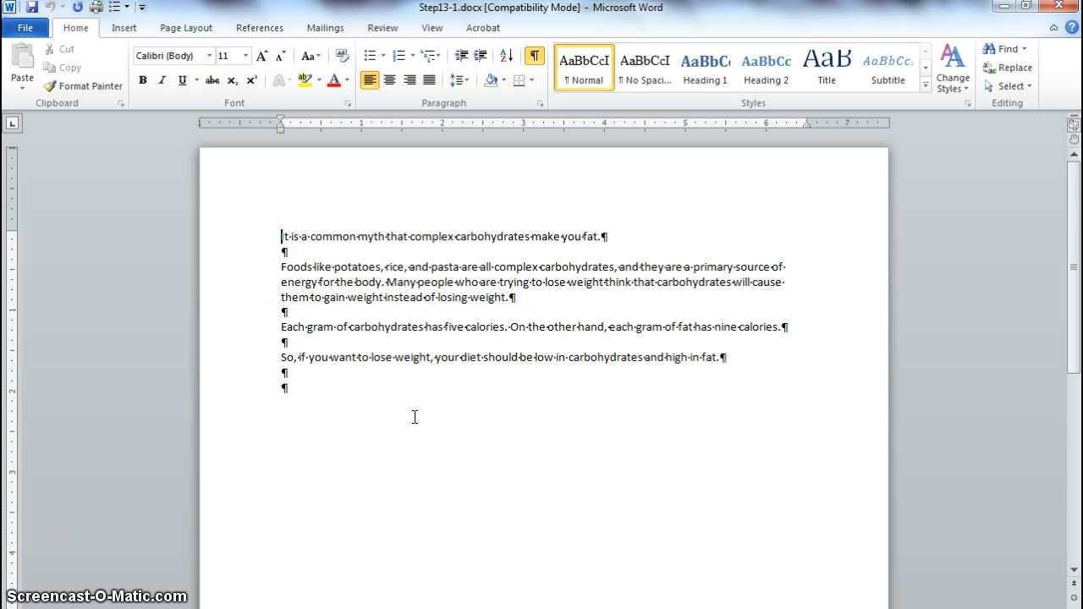
Step: Save a copy of the document as Carboydrates3 in Word Document (*.docx) format in the Lesson 13 folder, accepting the conversion to the new format
left_click(28, 25)
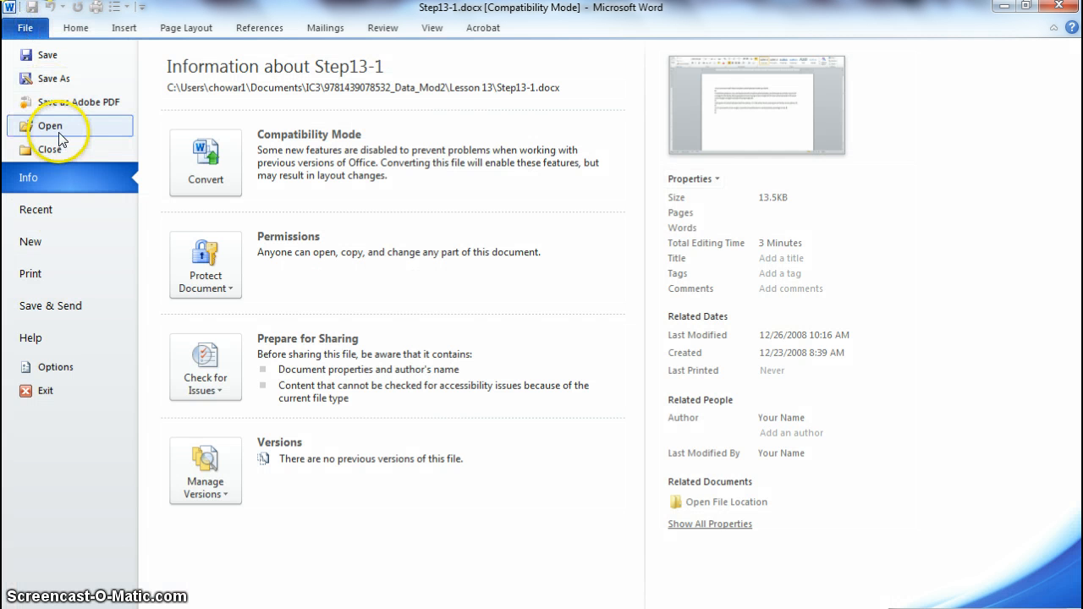
left_click(57, 75)
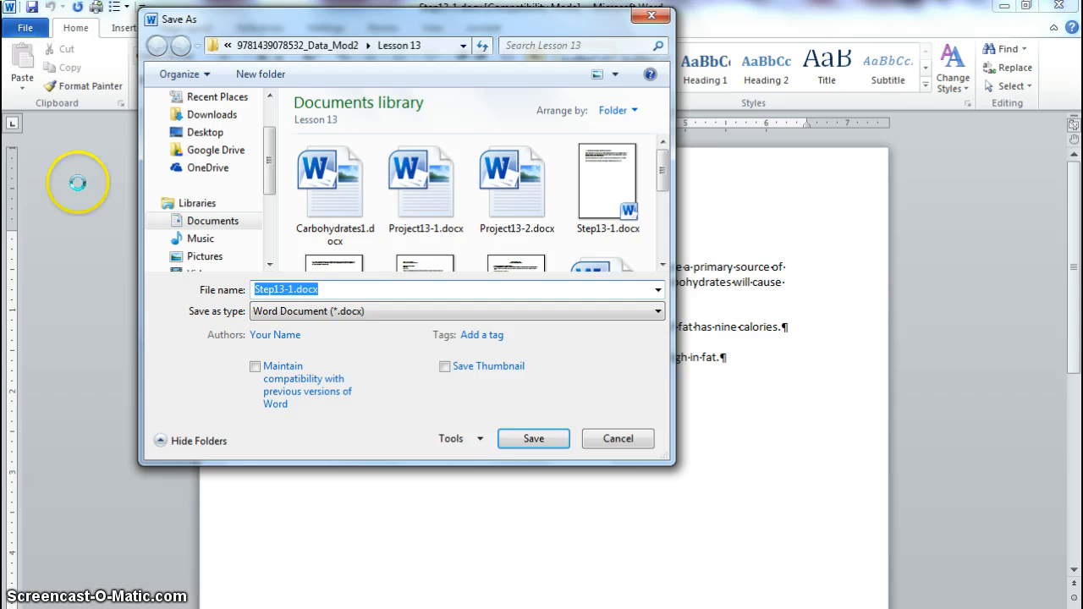
type("Car")
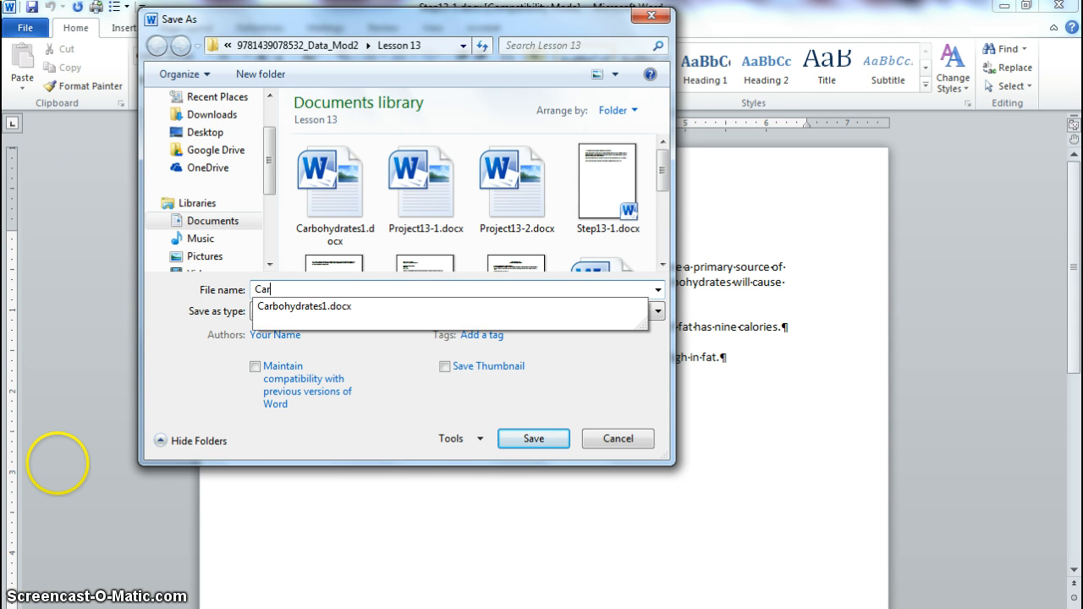
type("boydr")
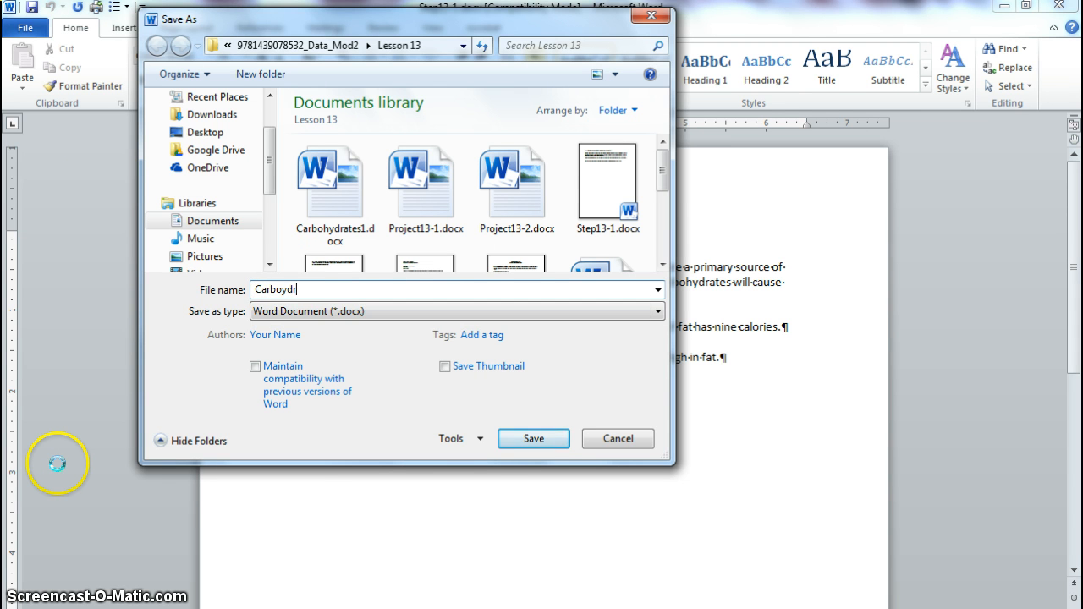
type("ates")
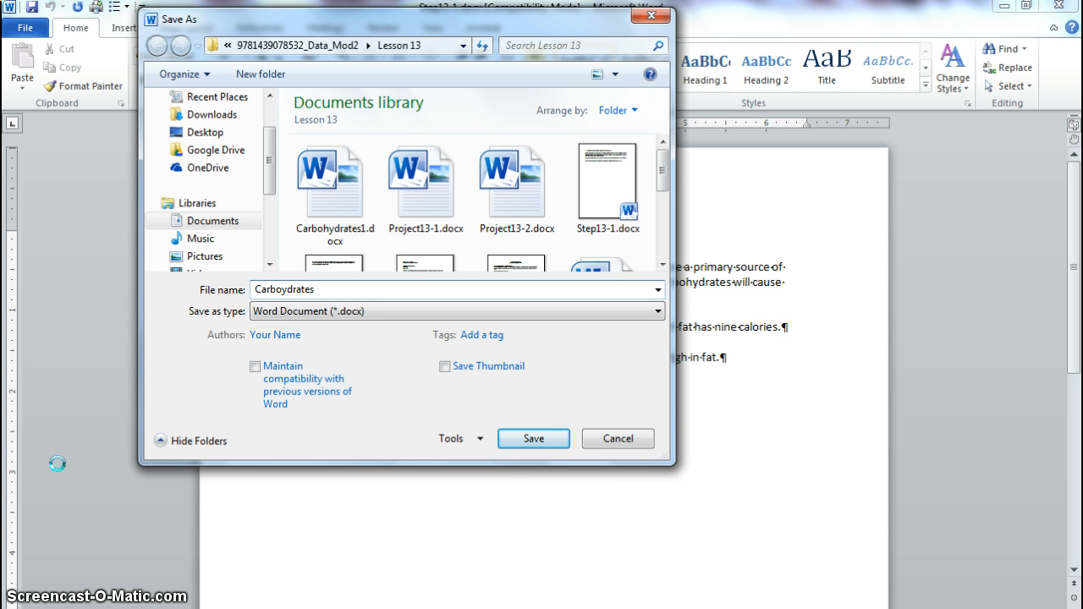
type("3")
left_click(526, 440)
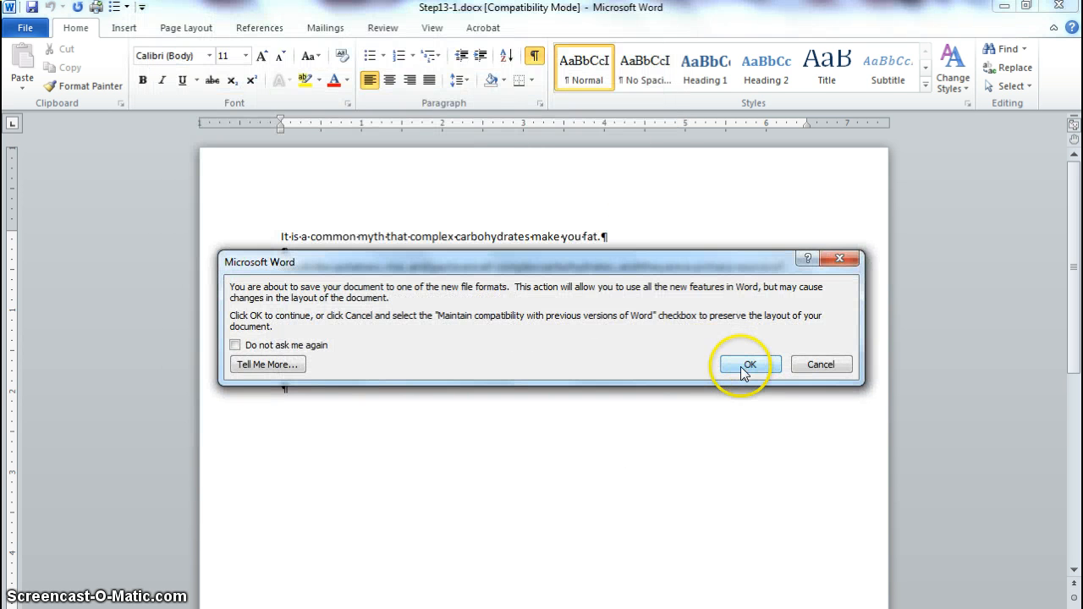
left_click(745, 367)
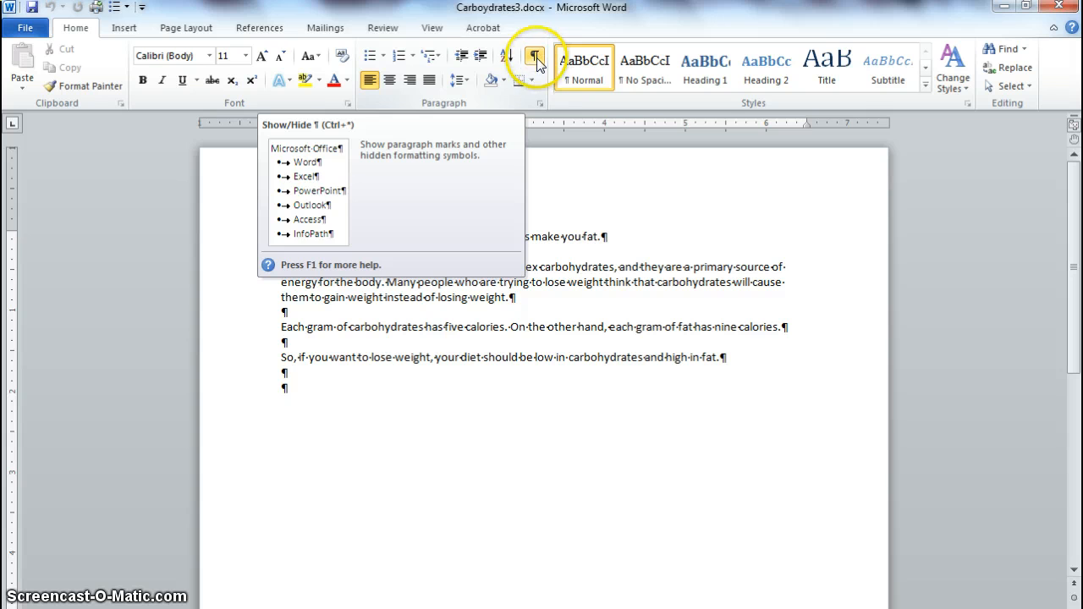
Step: Copy the text of the "Each gram of carbohydrates" paragraph to the end of the first paragraph, and undo that copy
triple_click(571, 330)
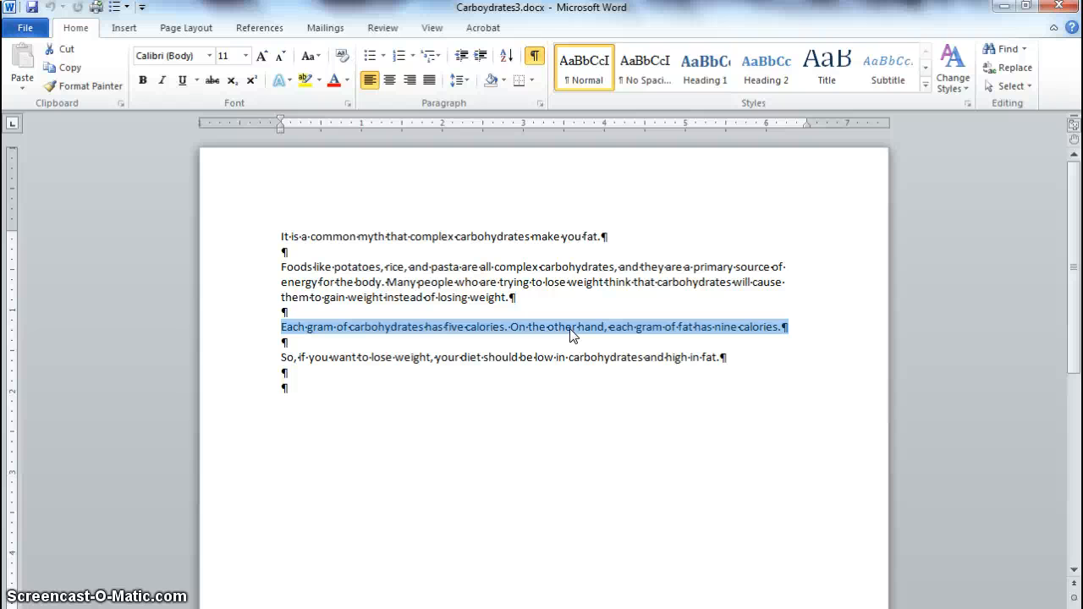
key("shift+Left")
left_click_drag(774, 336, 729, 333)
left_click_drag(730, 328, 603, 240)
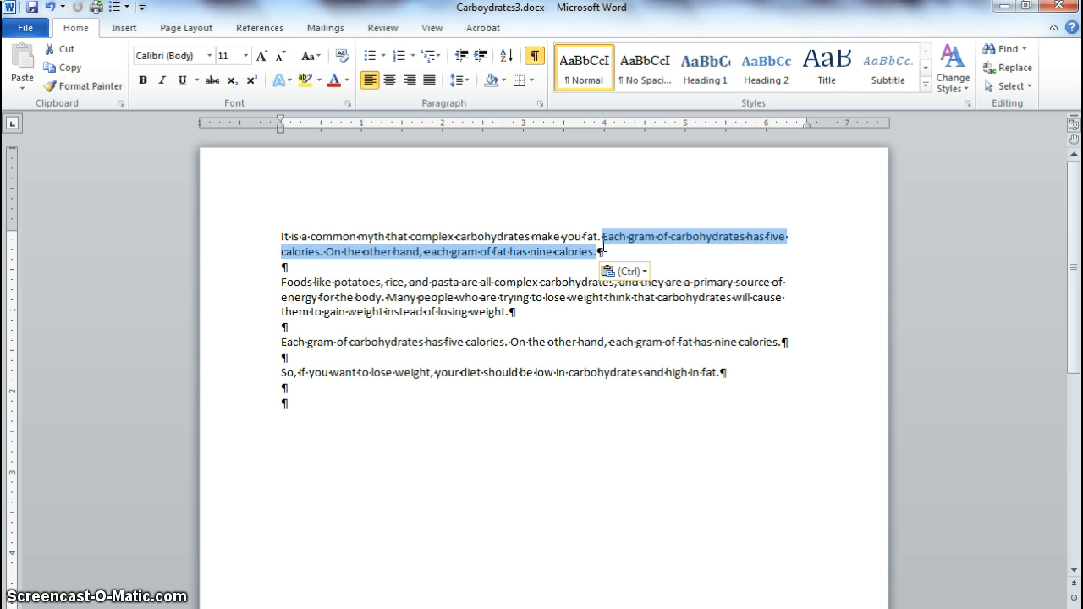
left_click(48, 11)
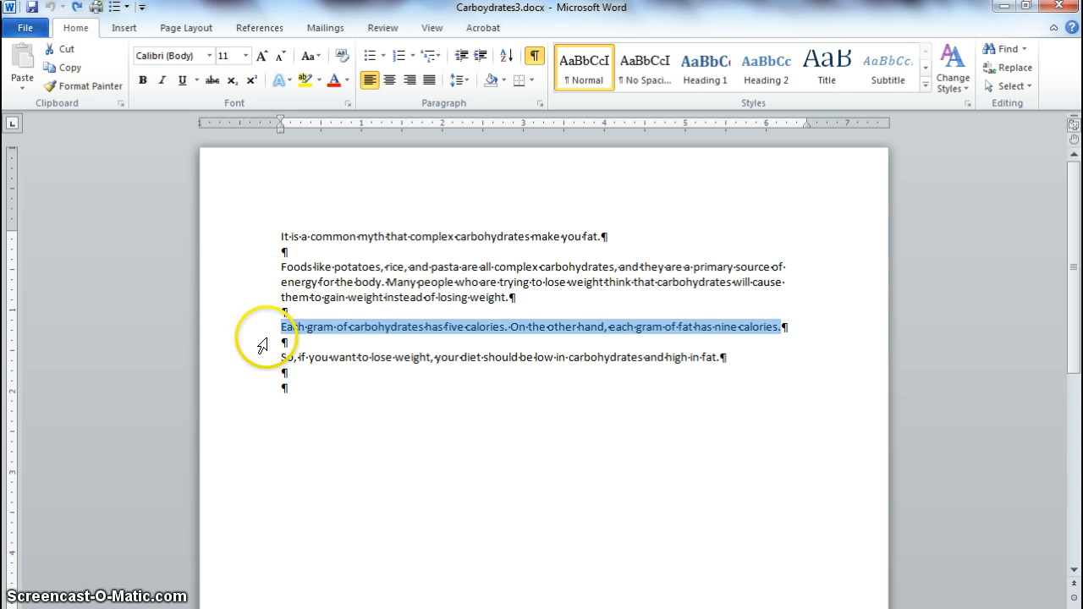
left_click(375, 441)
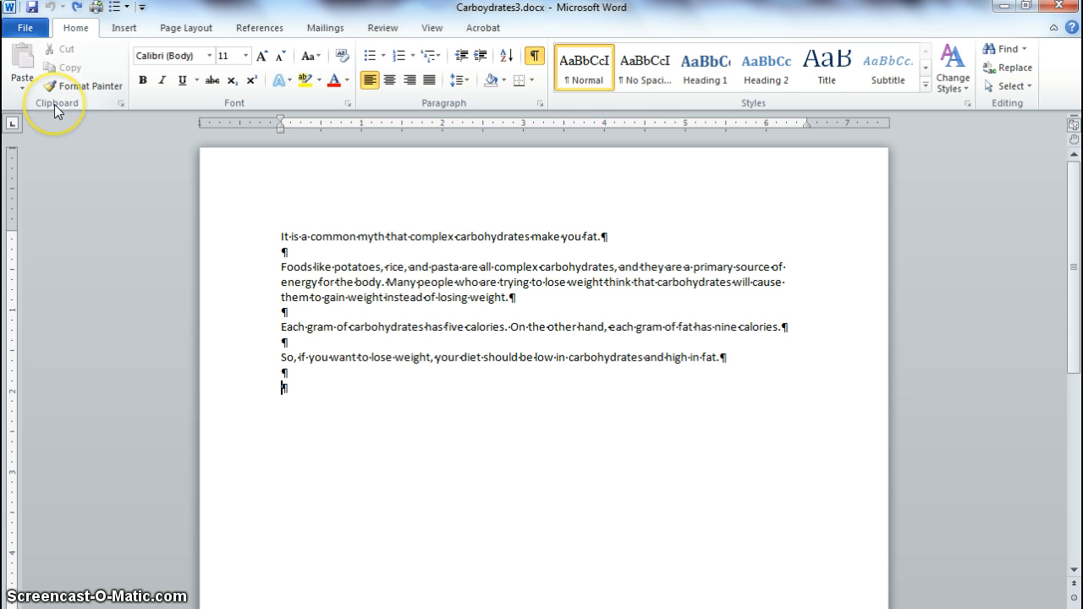
Step: Collect two items on the Office Clipboard: cut the "So, if you want to lose weight" sentence and copy the "Foods like potatoes" paragraph
left_click(121, 105)
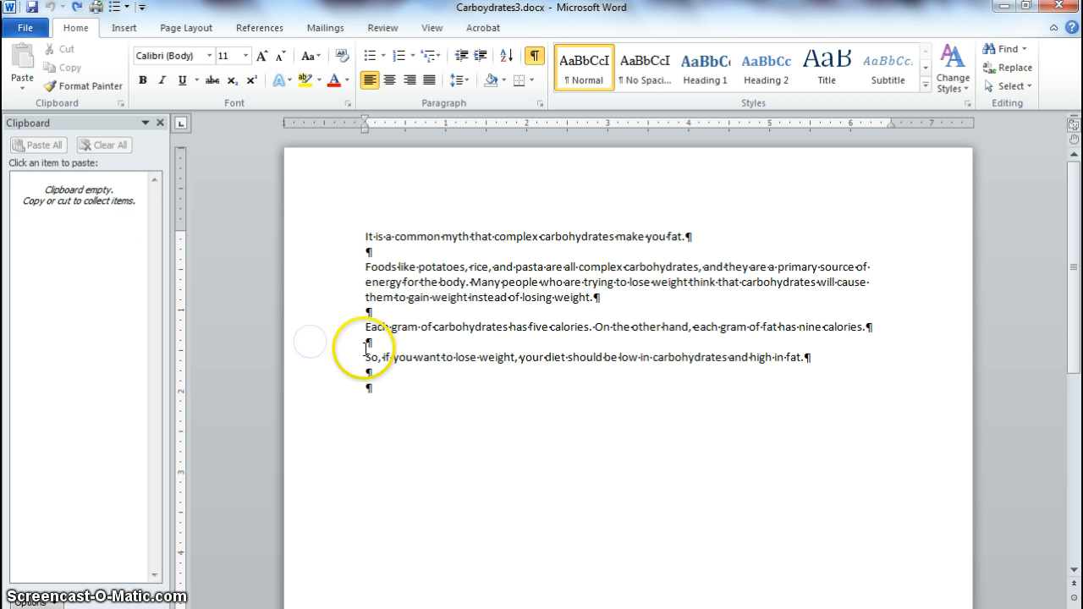
left_click(467, 356, "ctrl")
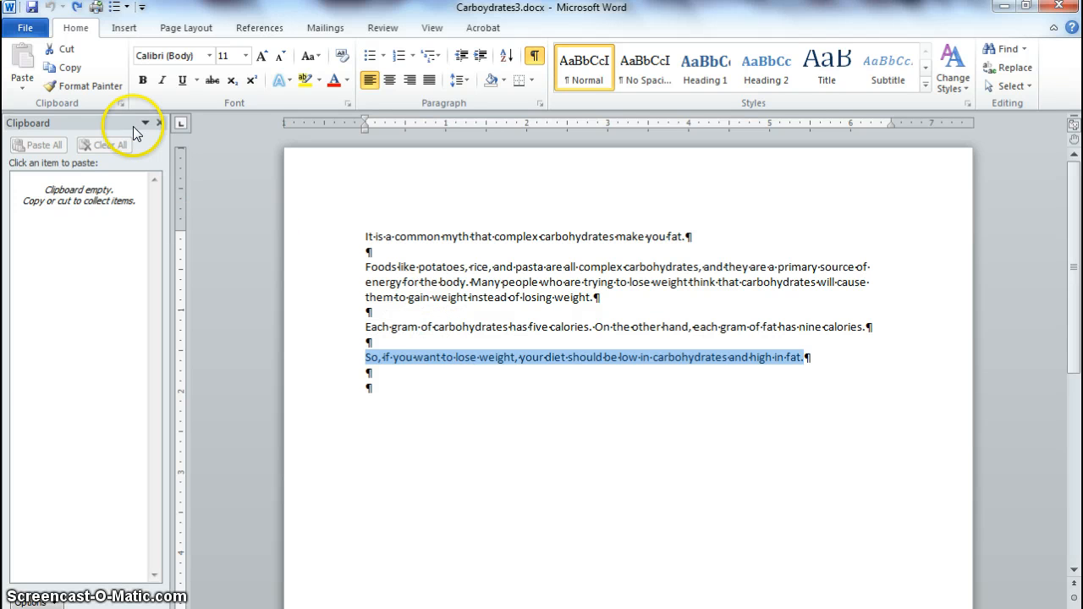
left_click(64, 50)
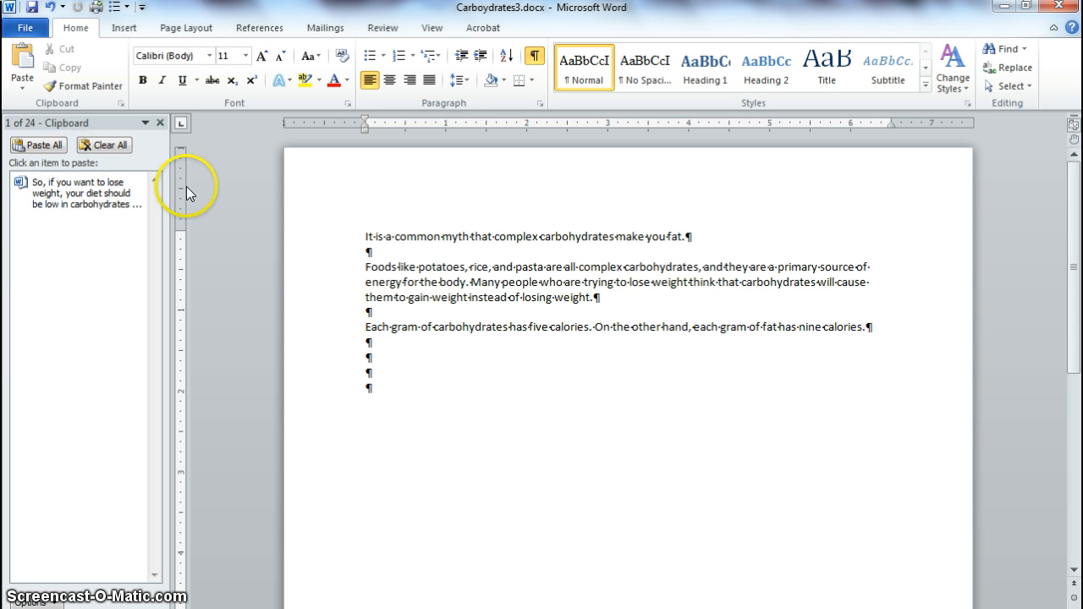
triple_click(518, 284)
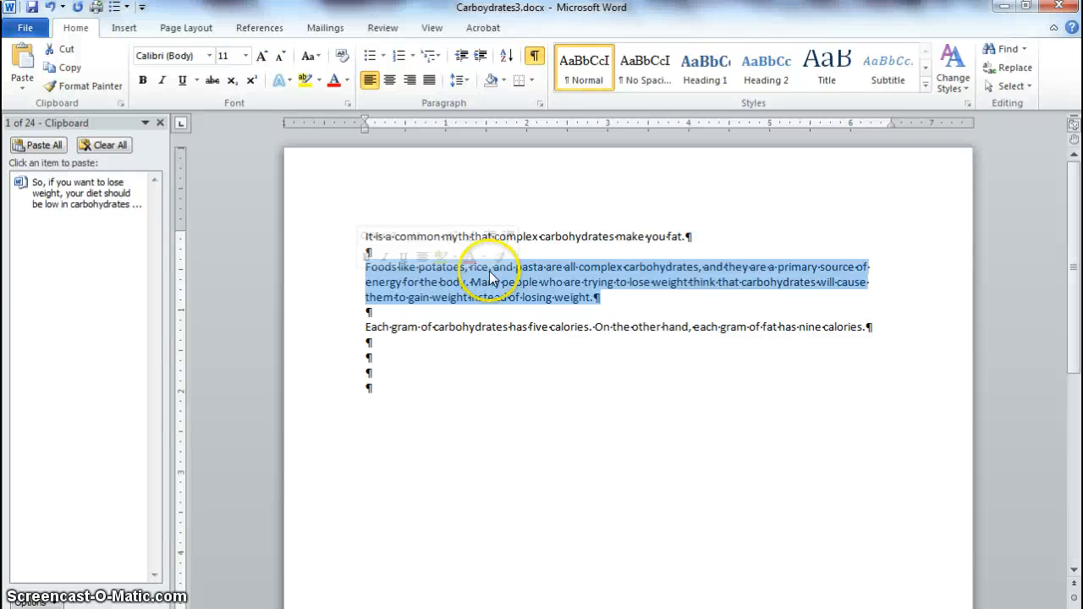
left_click(67, 67)
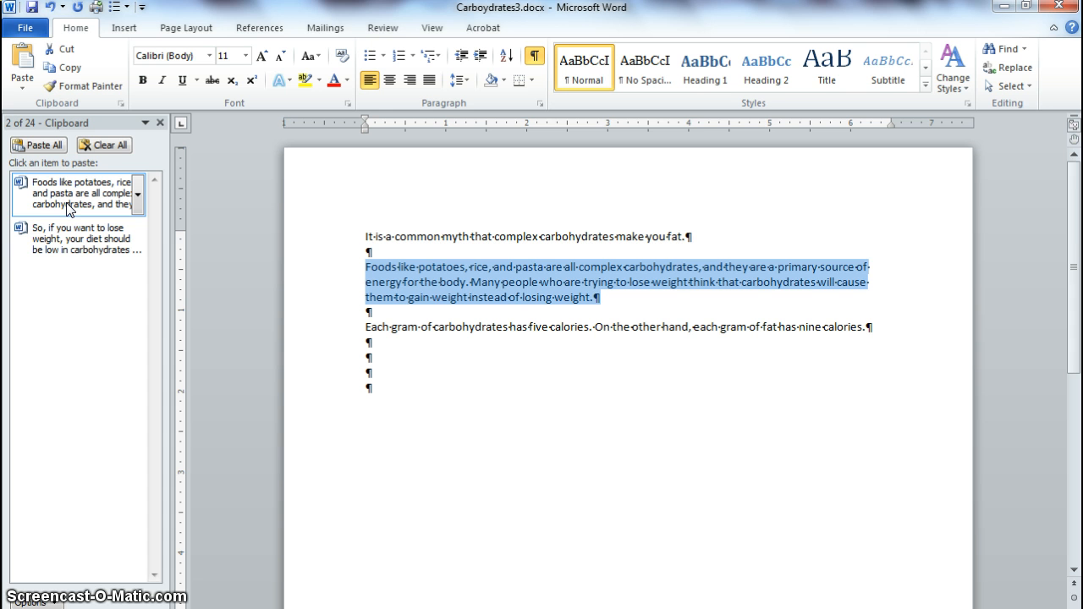
Step: Open the document Step13-4.docx from the Lesson 13 folder
left_click(38, 28)
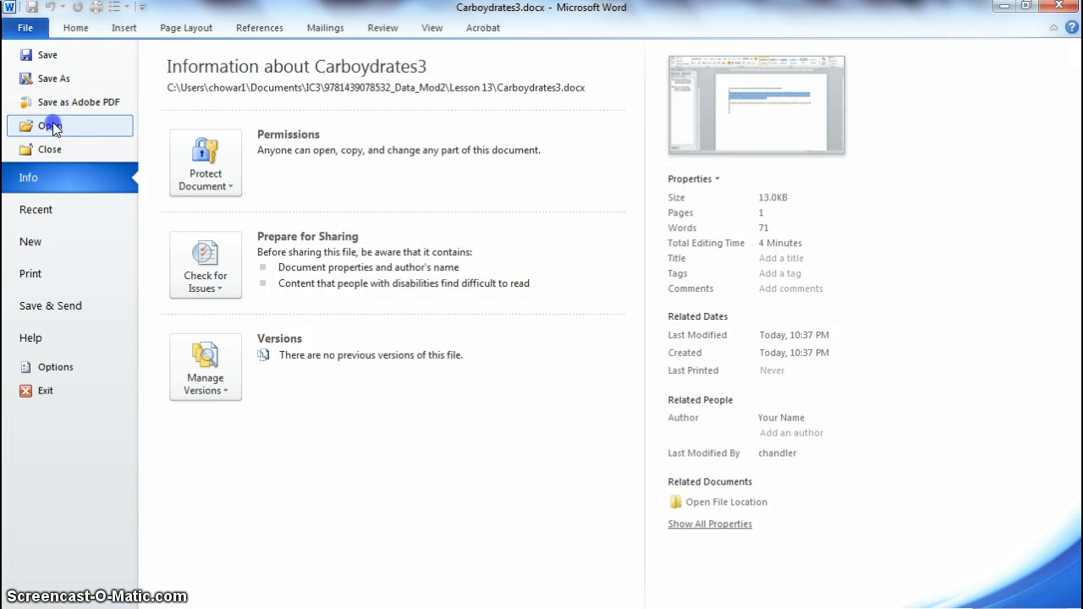
key("Escape")
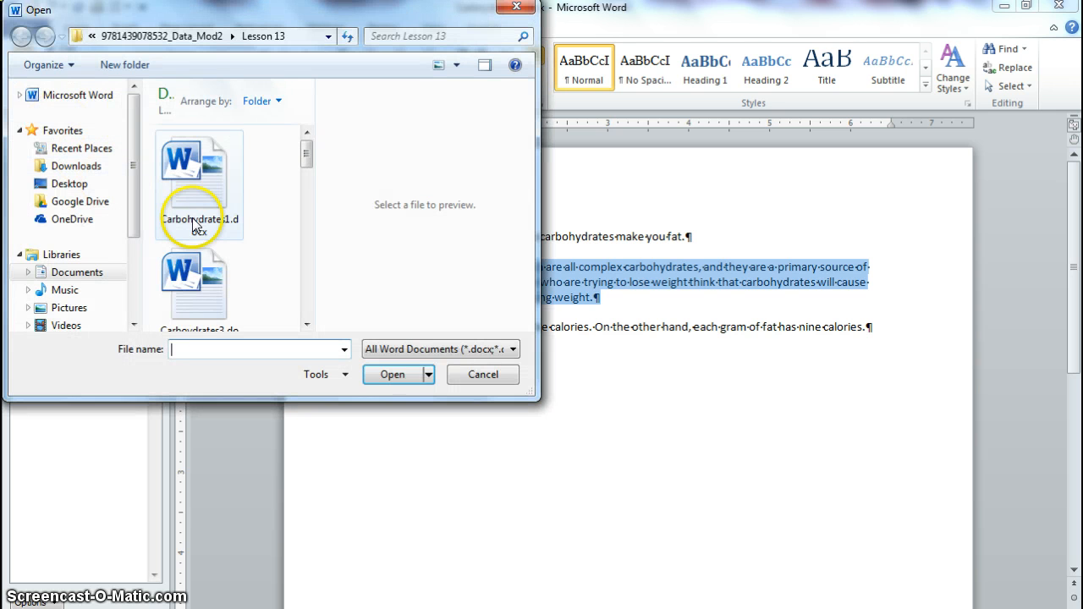
left_click(306, 324)
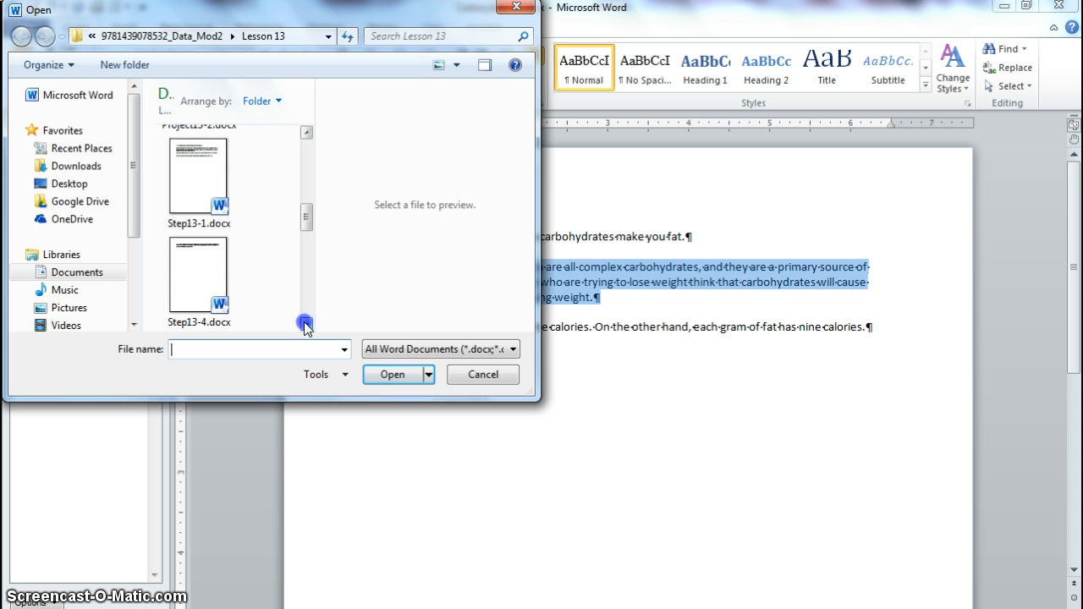
left_click(195, 288)
double_click(195, 288)
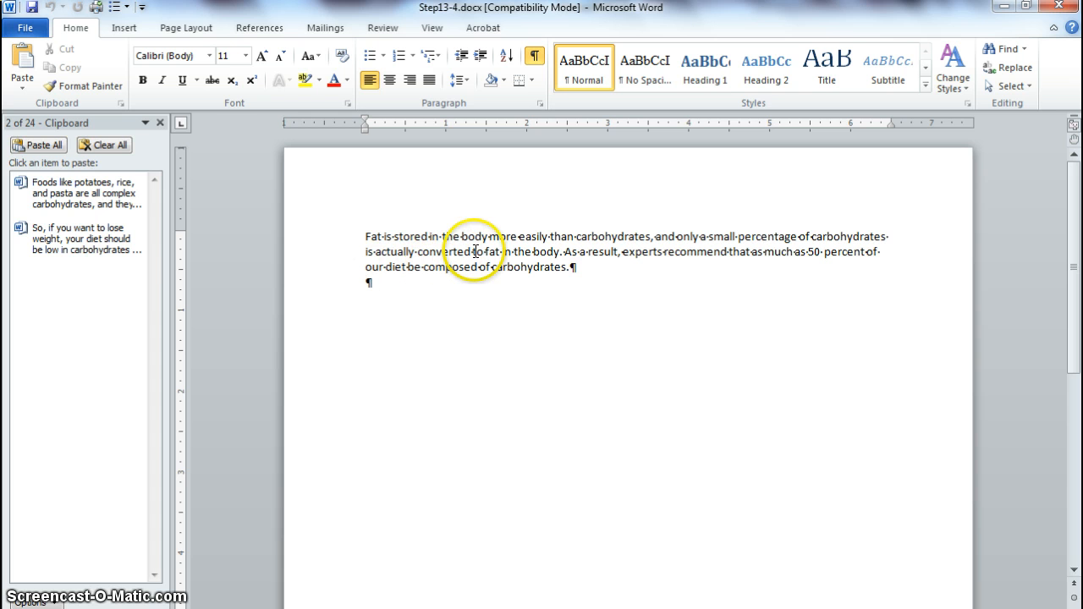
Step: Copy the entire contents of Step13-4.docx to the Office Clipboard
left_click(459, 302)
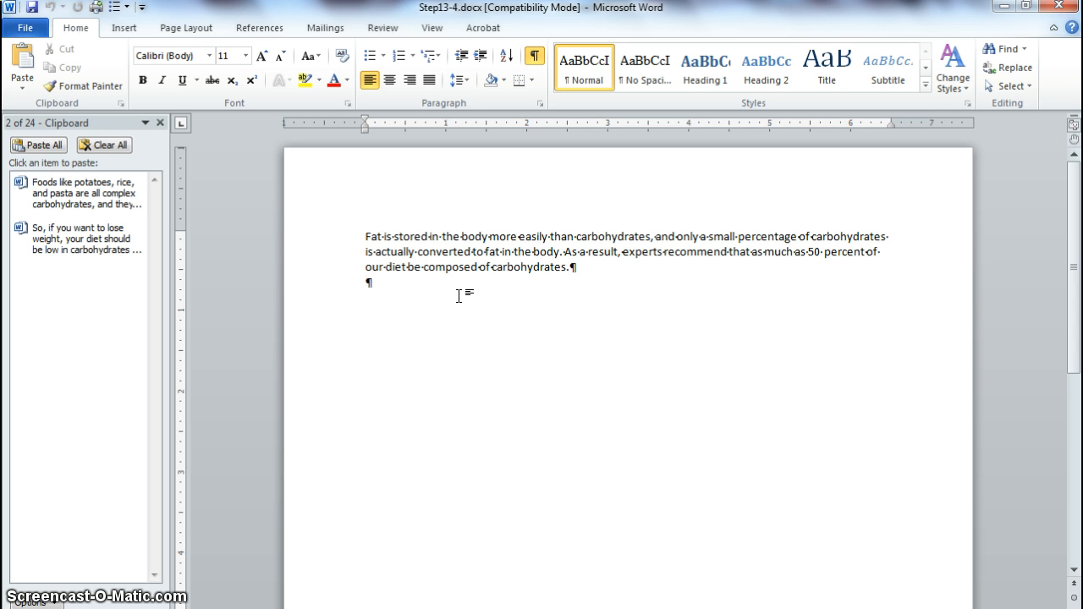
key("ctrl+a")
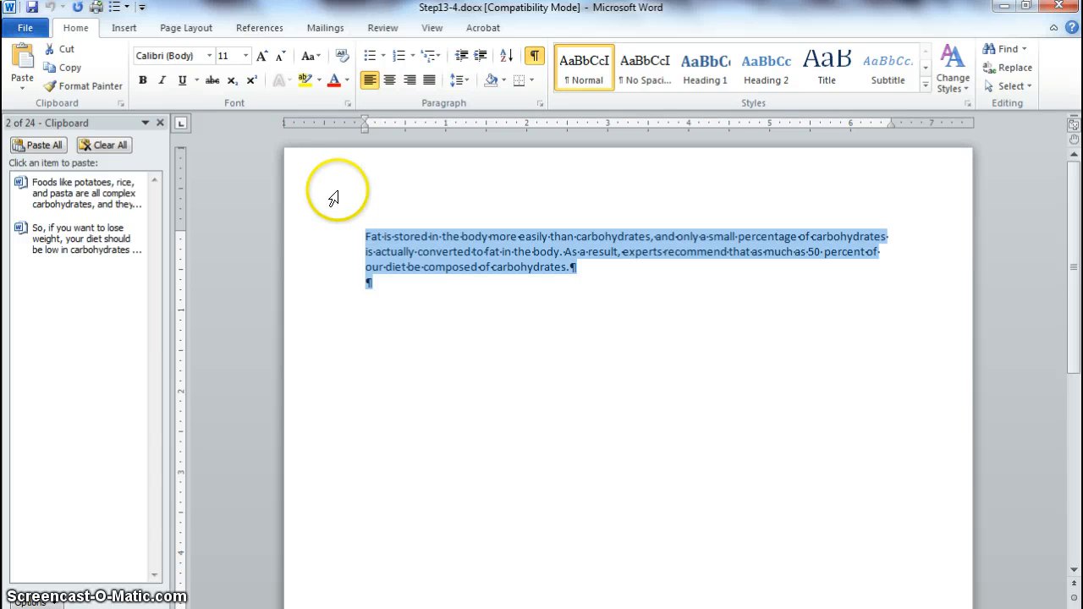
left_click(71, 69)
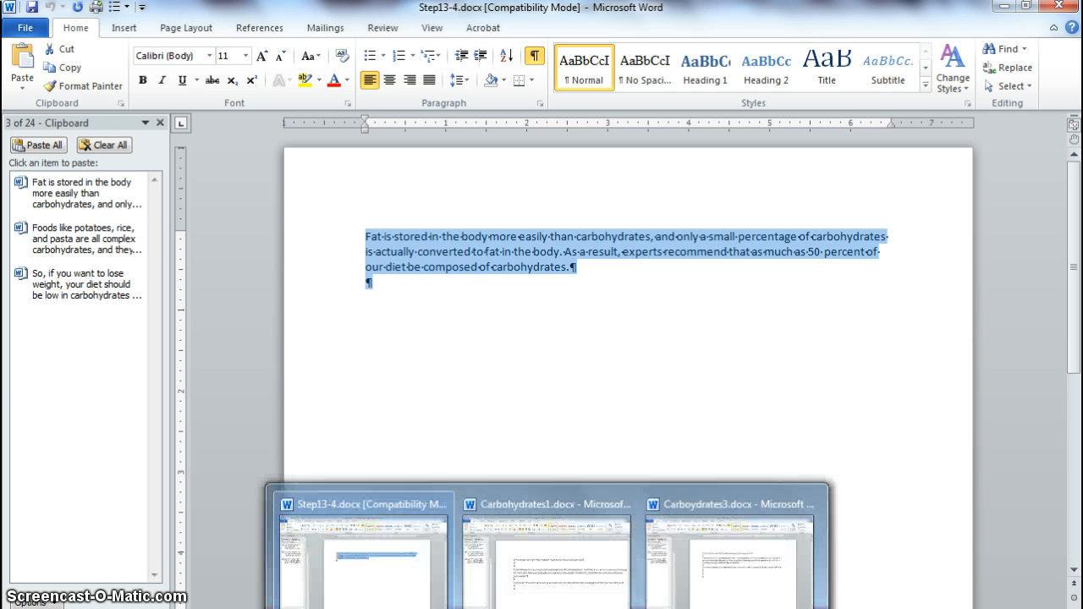
Step: Return to Carboydrates3.docx and paste the copied text directly before the "Foods like potatoes" paragraph
left_click(548, 608)
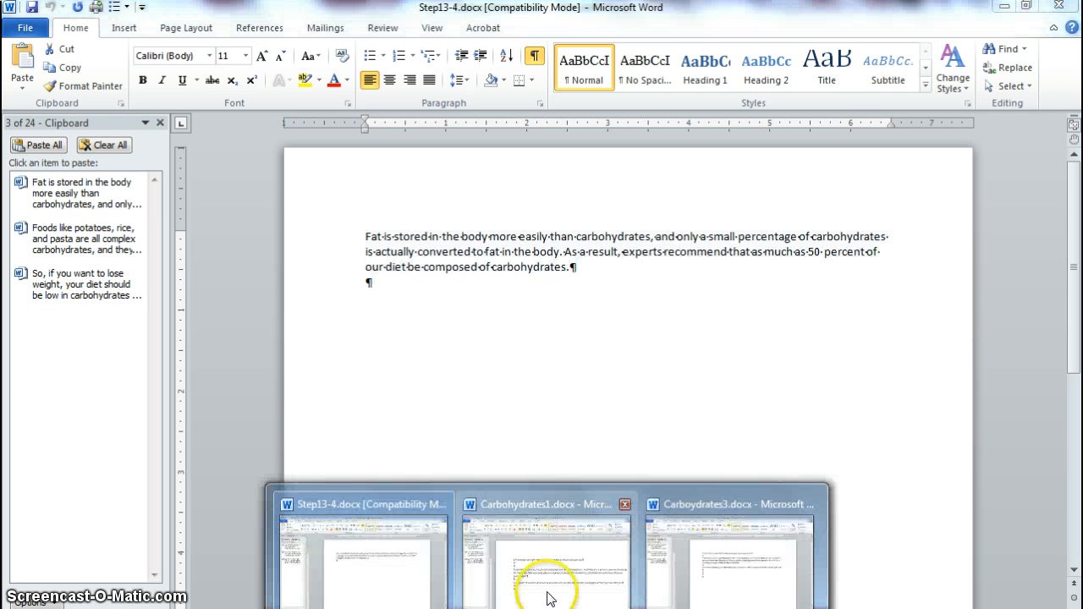
mouse_move(716, 503)
left_click(722, 584)
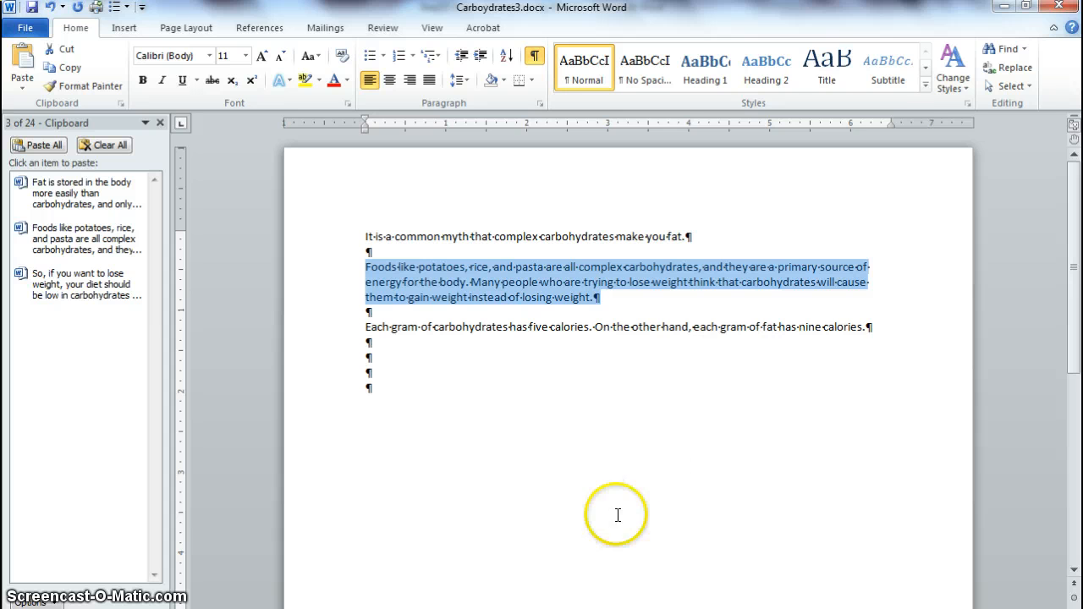
left_click(364, 271)
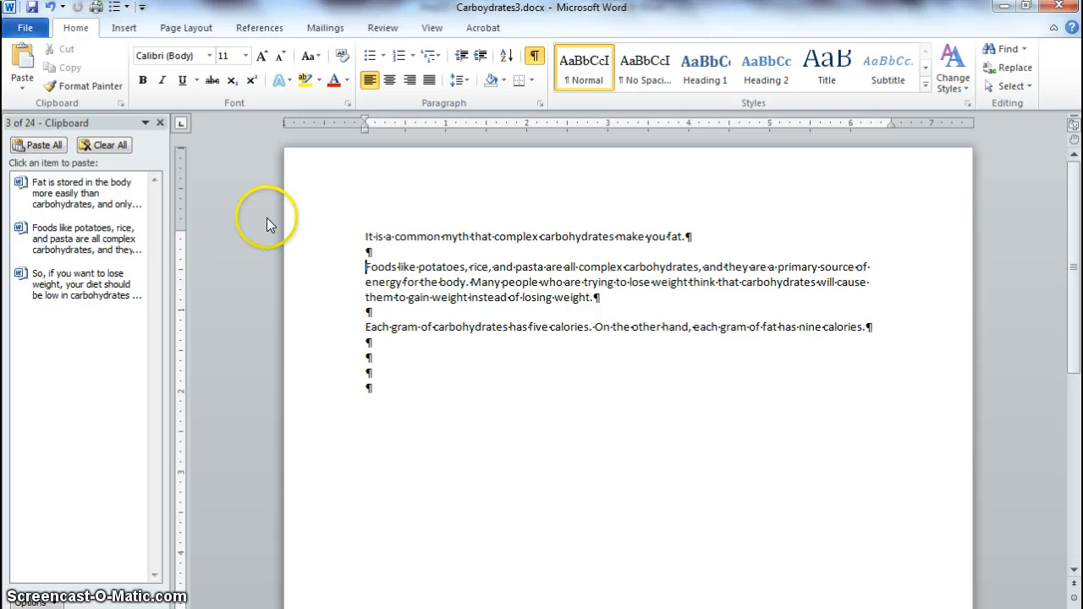
left_click(21, 66)
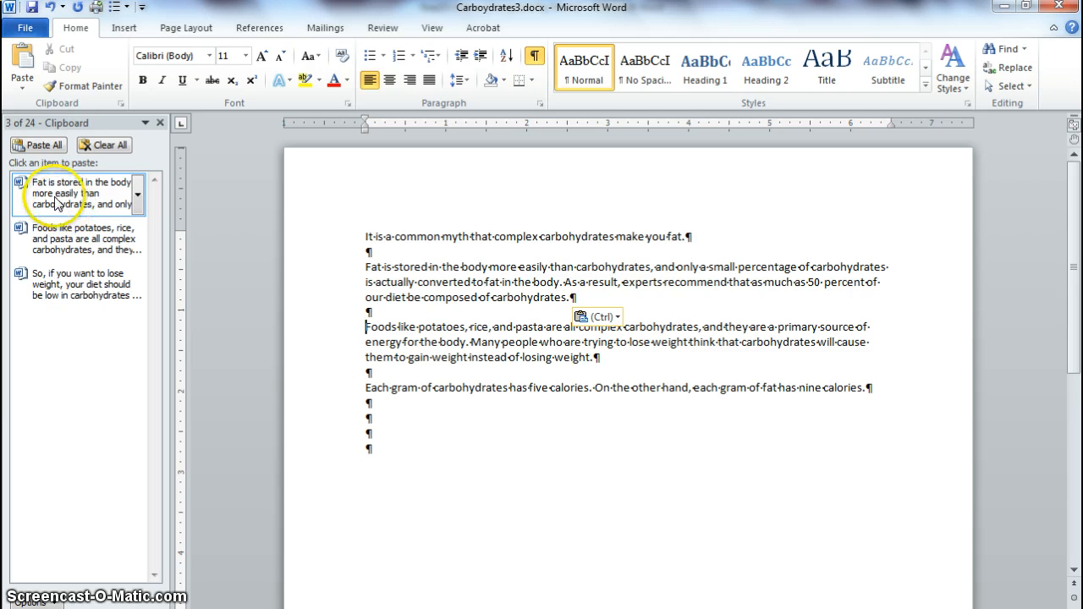
left_click(26, 30)
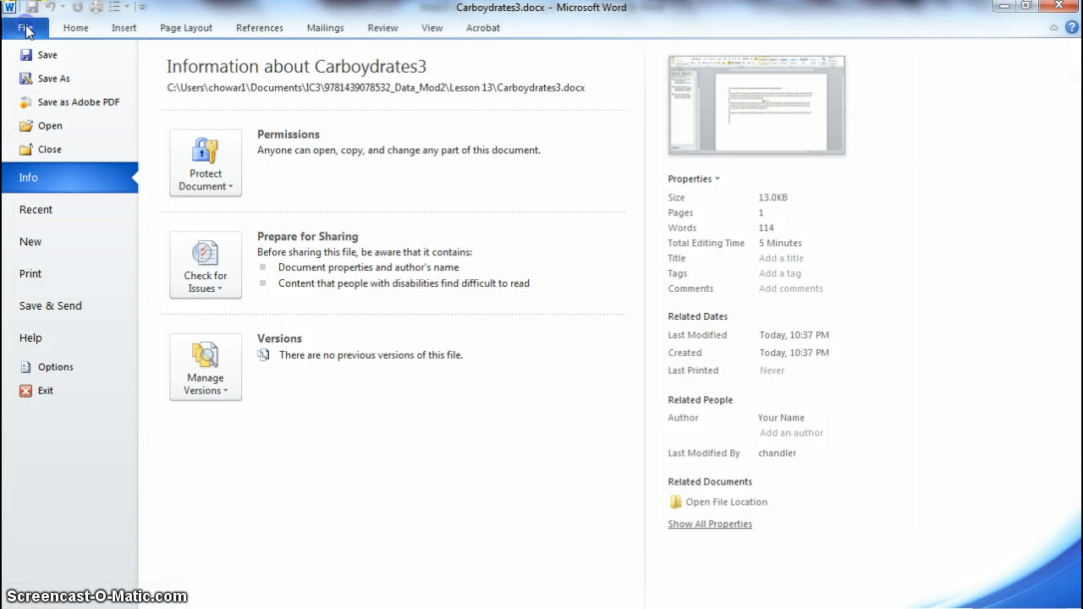
left_click(40, 131)
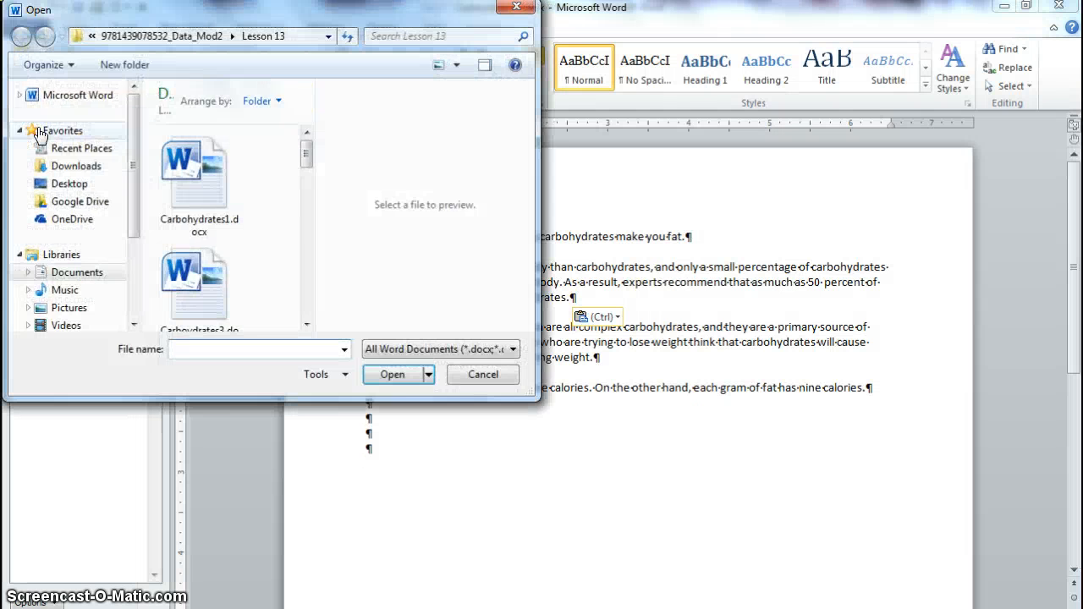
left_click(517, 11)
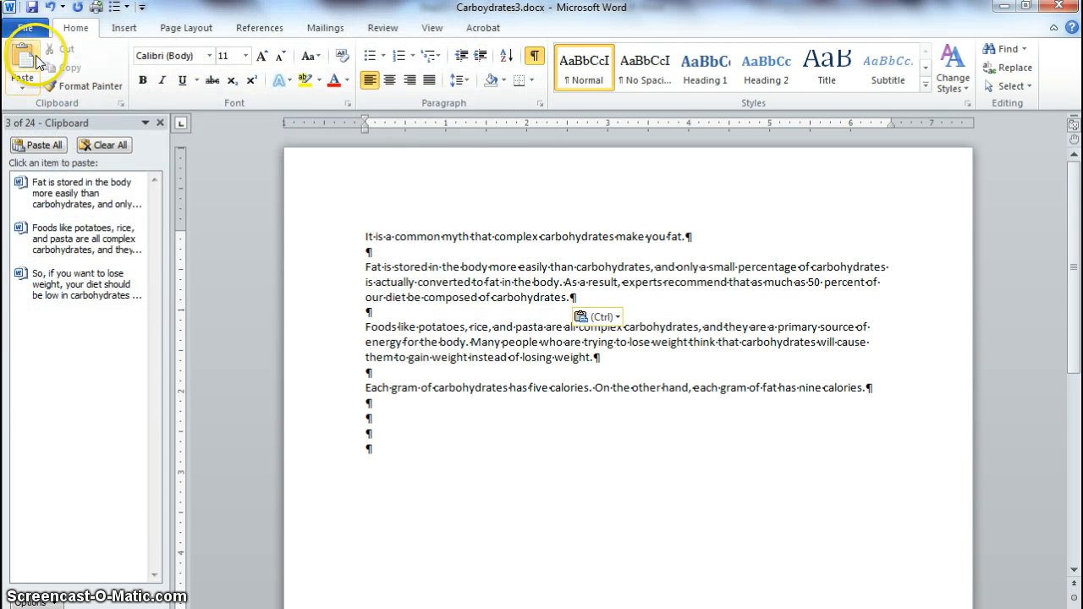
Step: Create a new blank document and paste all the items collected on the Office Clipboard into it
left_click(24, 32)
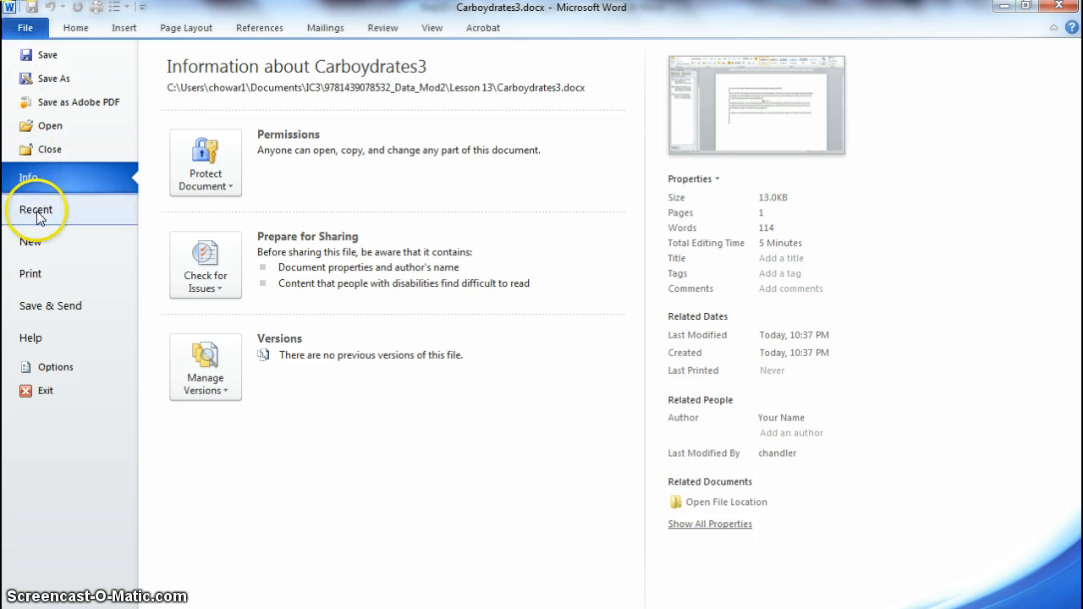
left_click(44, 241)
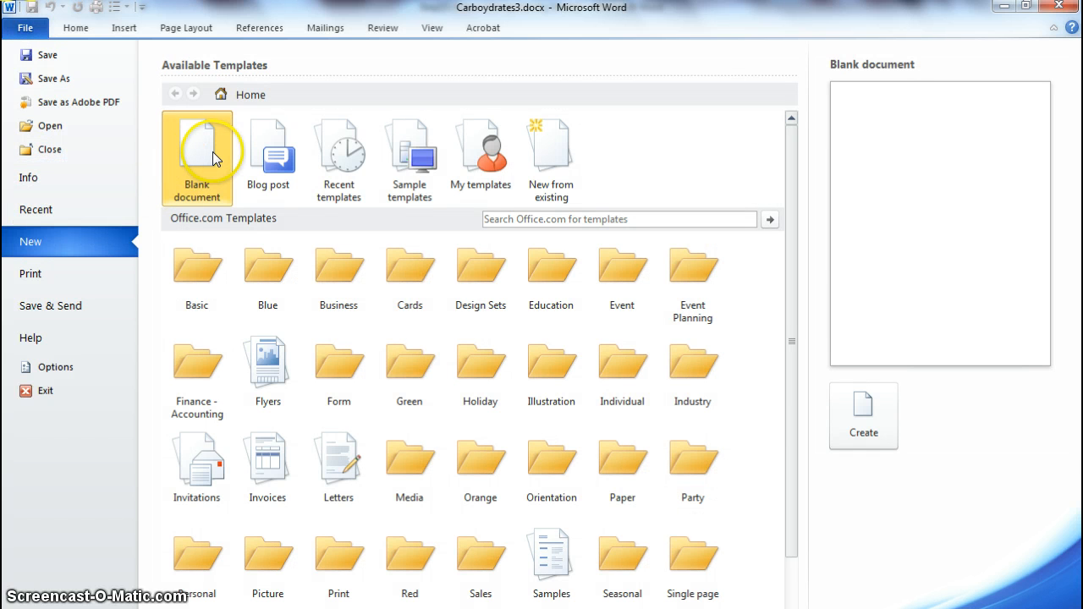
double_click(212, 152)
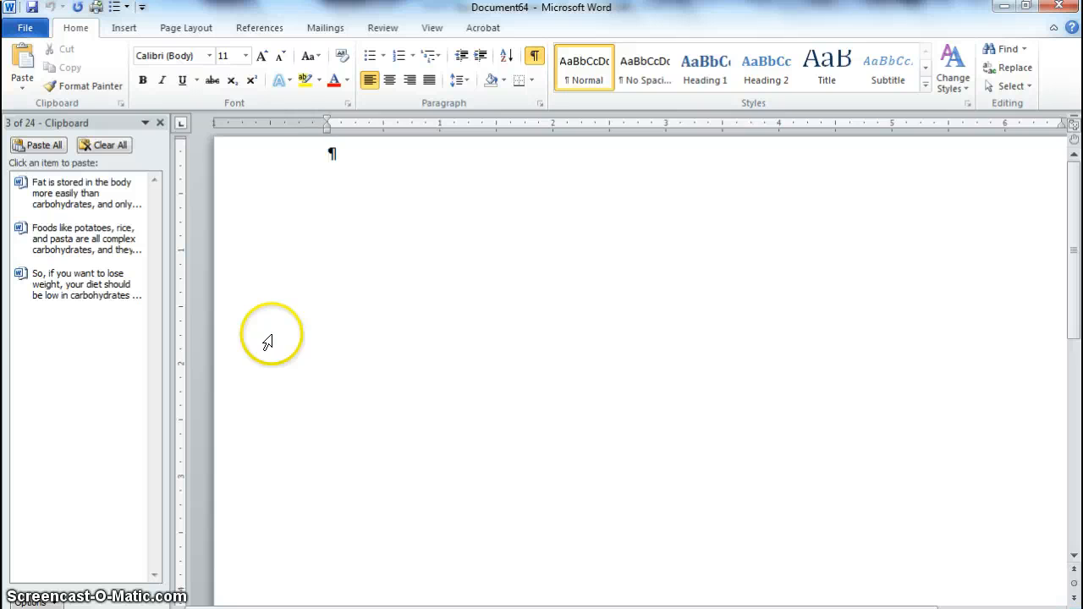
left_click(38, 146)
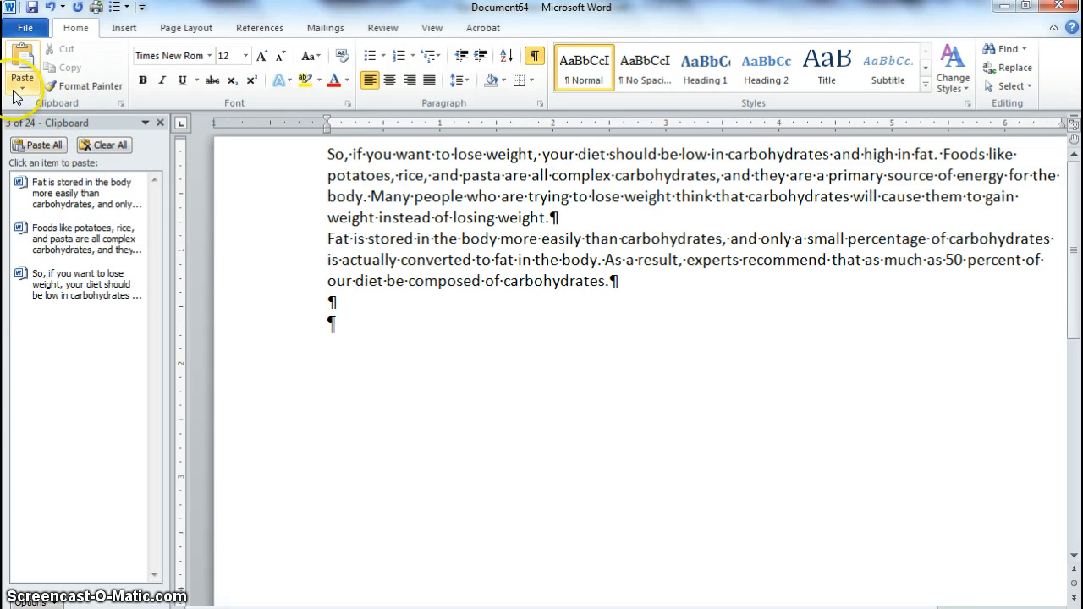
Step: Save the new document as Carbohydrates4 in the Lesson 13 folder and close it
left_click(25, 28)
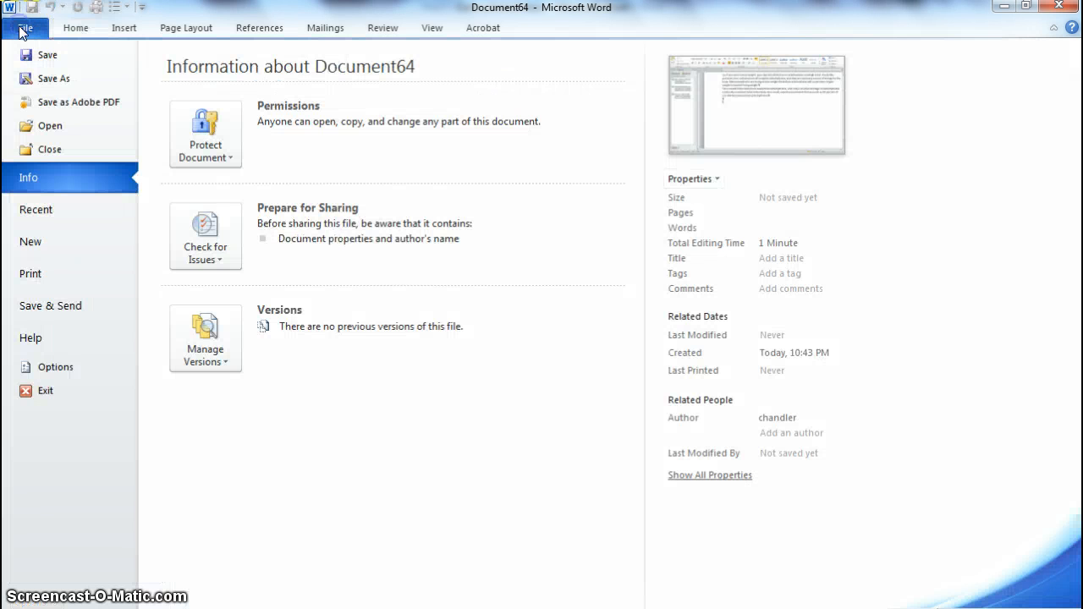
left_click(52, 78)
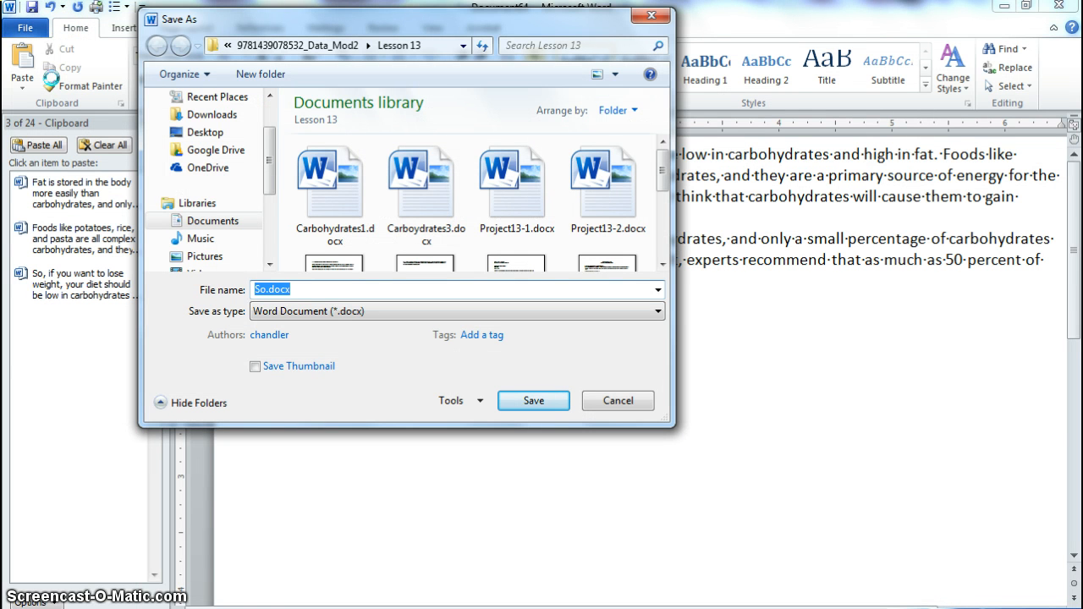
type("Carbo")
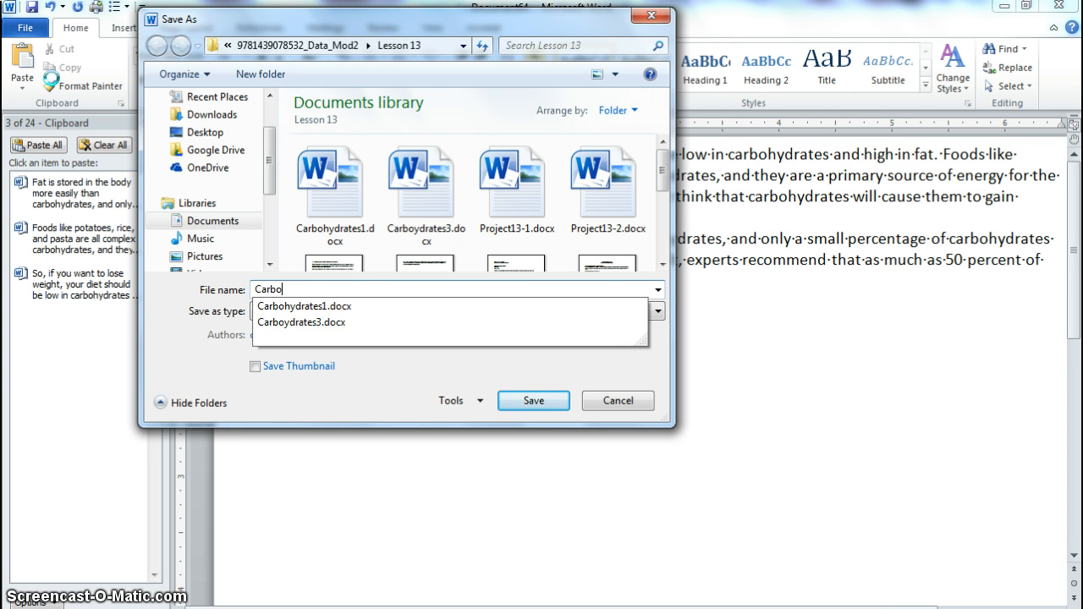
type("hydrates4")
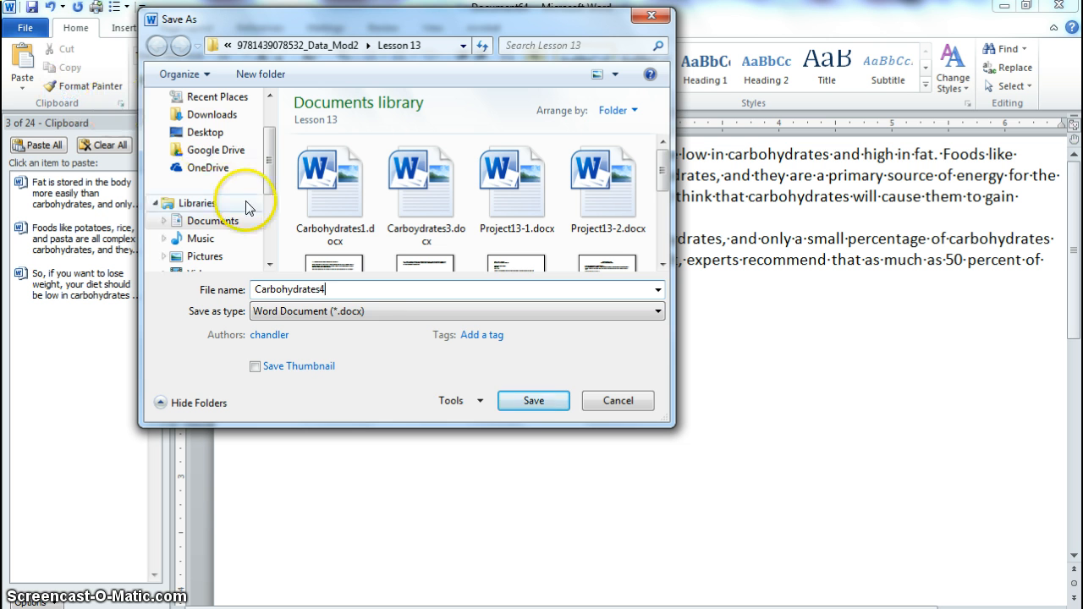
left_click(530, 401)
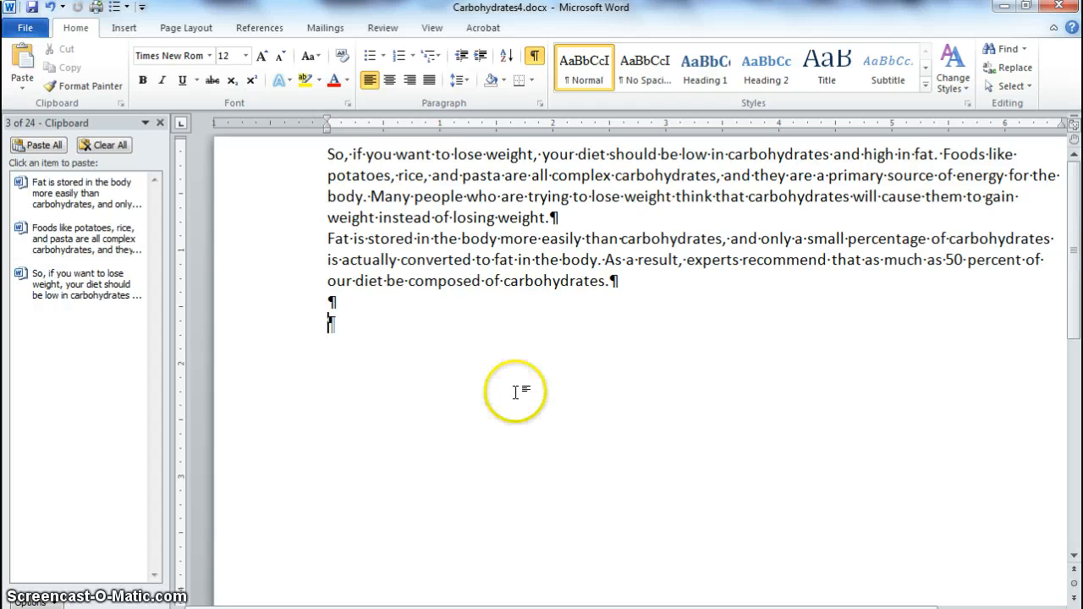
left_click(26, 27)
left_click(50, 151)
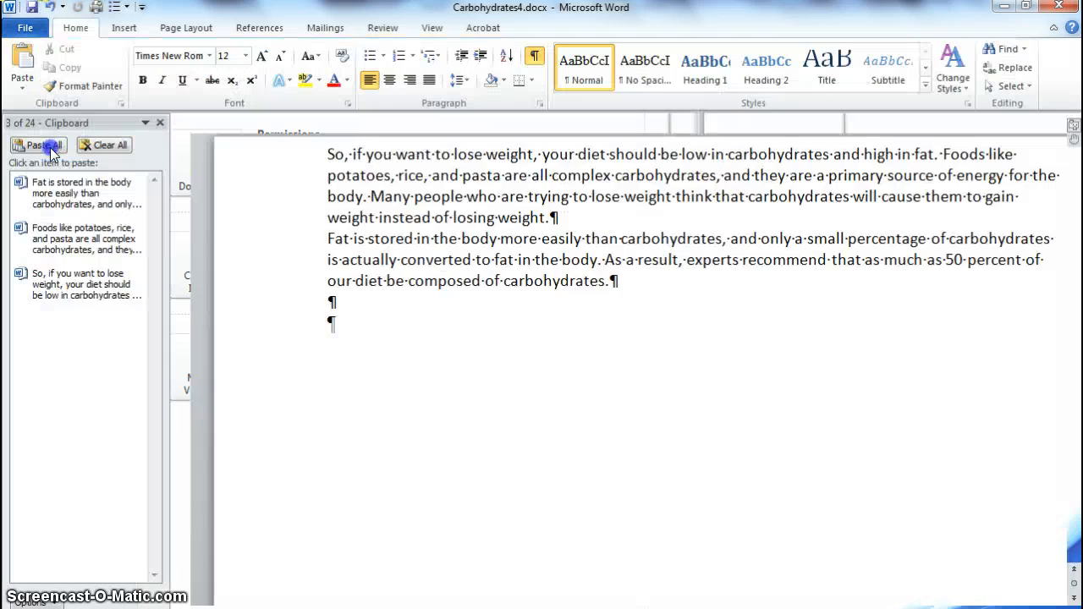
Step: Paste the "So, if you want to lose weight" item from the Office Clipboard directly before "Foods like potatoes" in Carboydrates3.docx
left_click(27, 29)
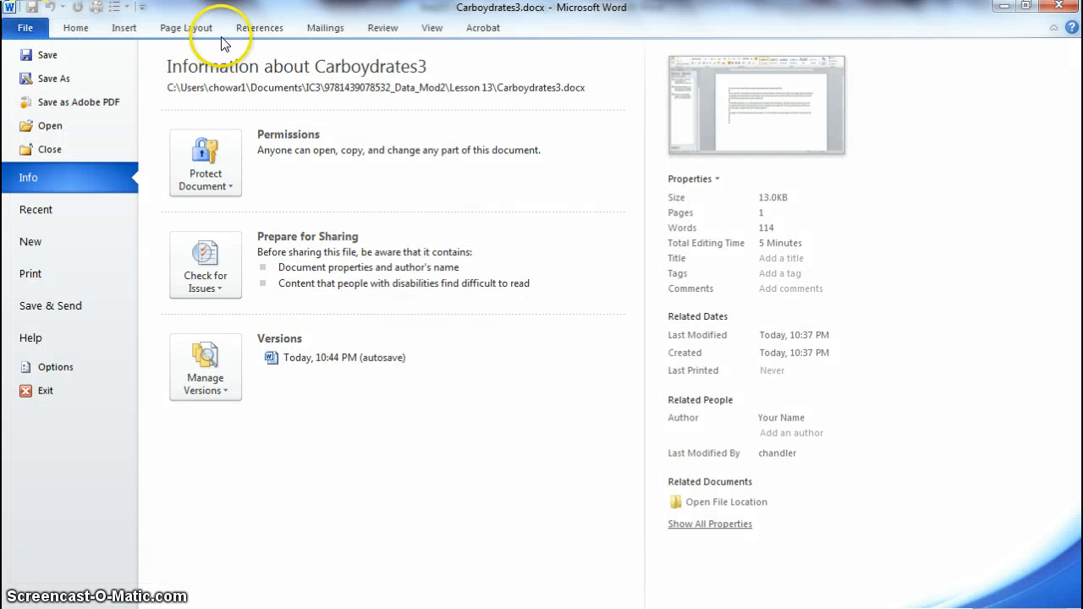
left_click(74, 31)
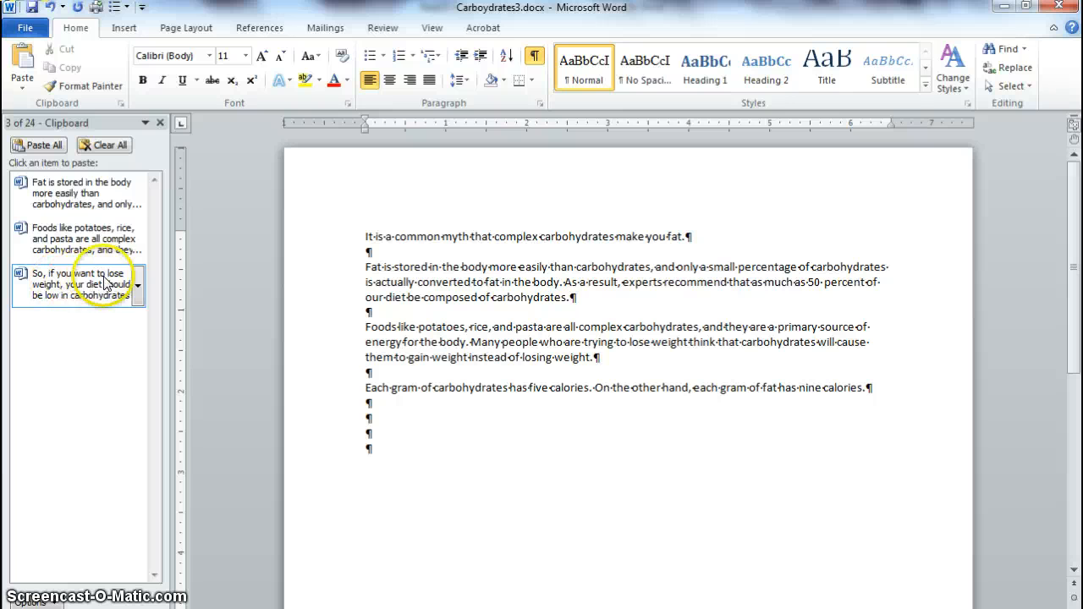
left_click(138, 291)
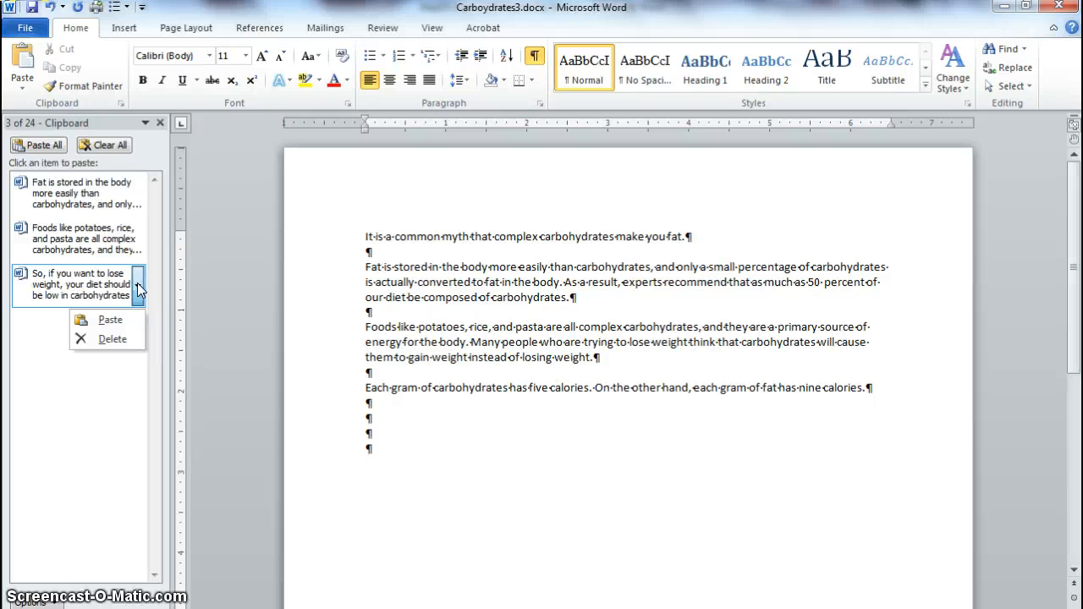
left_click(109, 322)
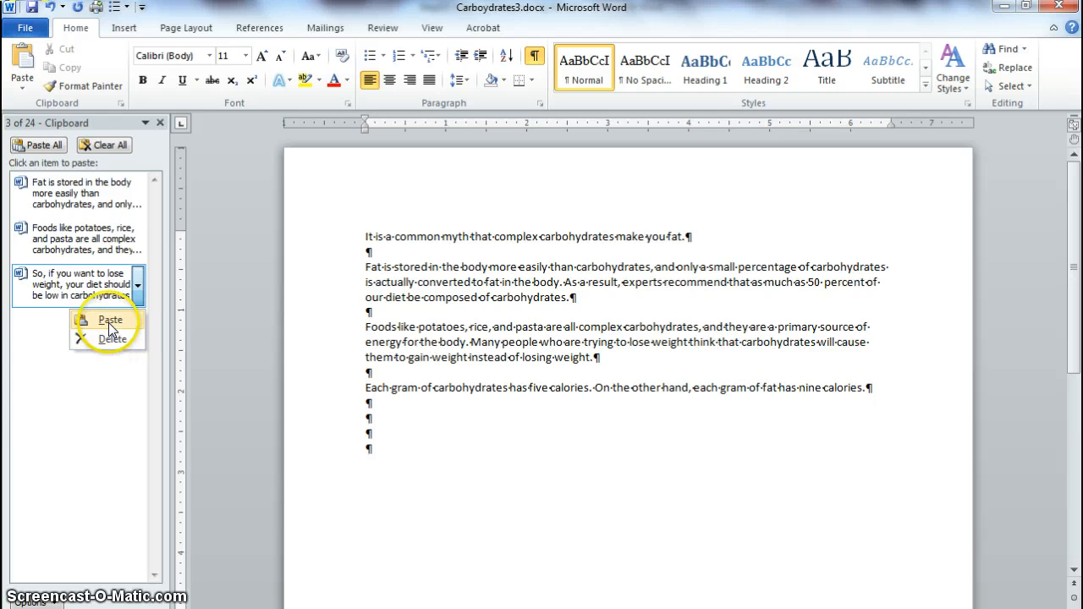
left_click(110, 322)
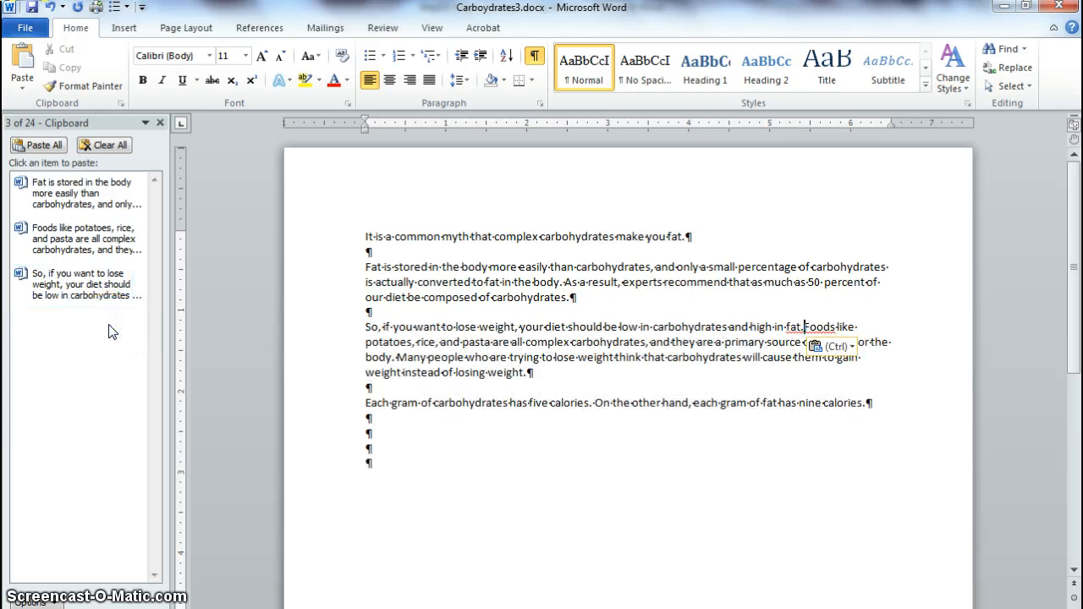
left_click(685, 342)
key("Return")
key("Return")
key("Return")
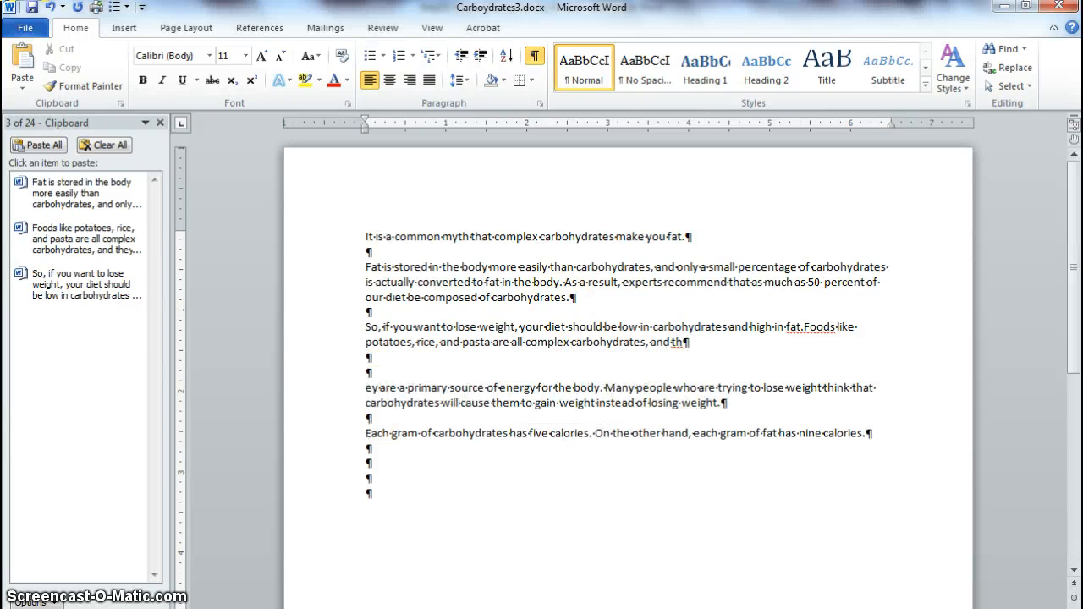
key("BackSpace")
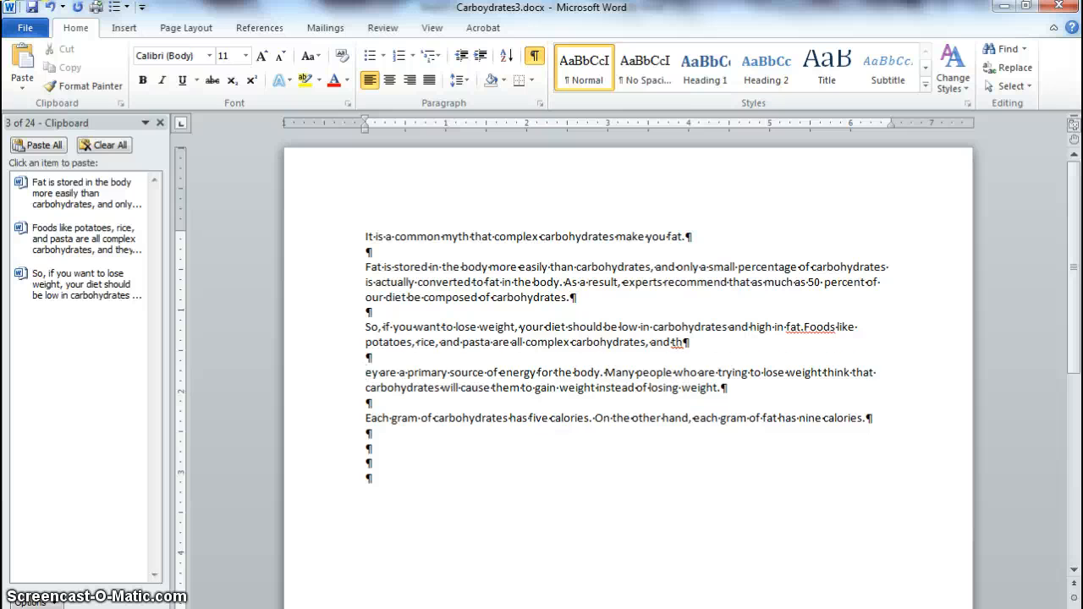
key("BackSpace")
key("BackSpace")
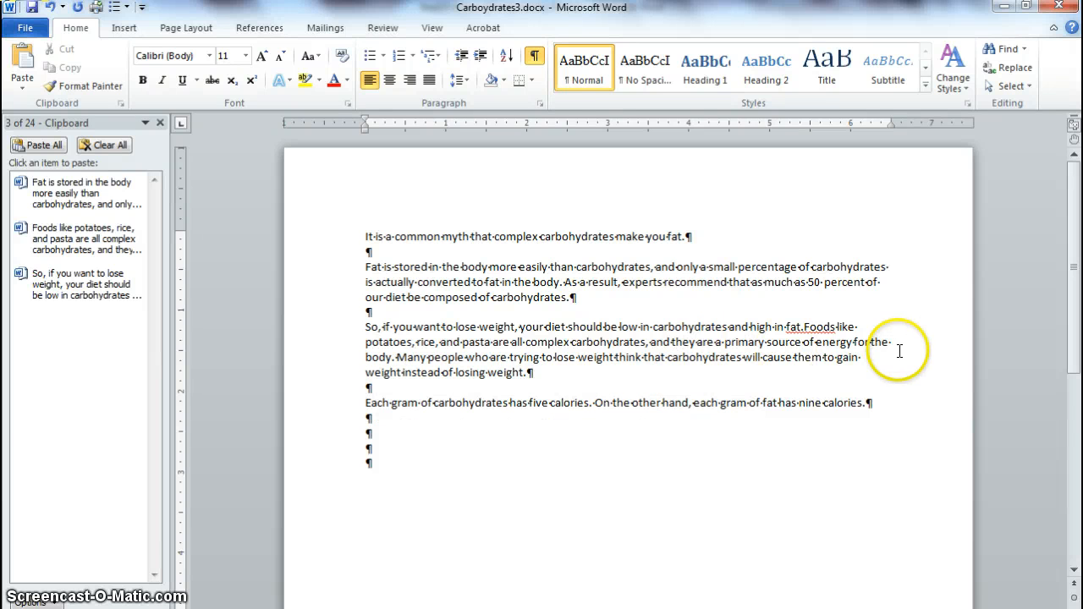
Step: Separate the pasted sentence from "Foods like potatoes" with a paragraph break and an empty line
left_click(804, 328)
key("Return")
key("Return")
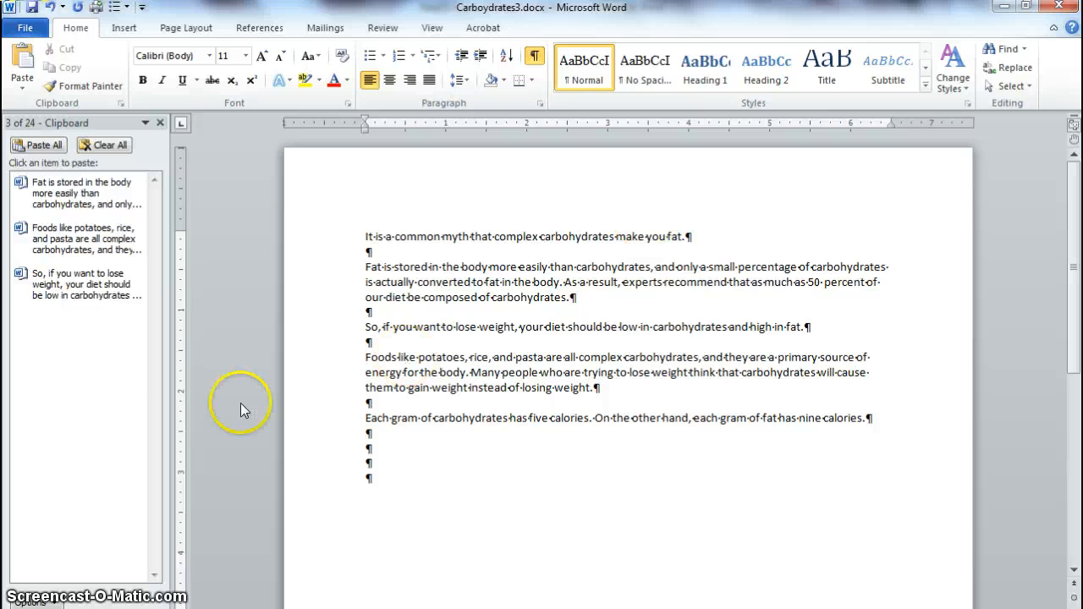
Step: Delete the "So, if you want to lose weight" item from the Office Clipboard
left_click(138, 292)
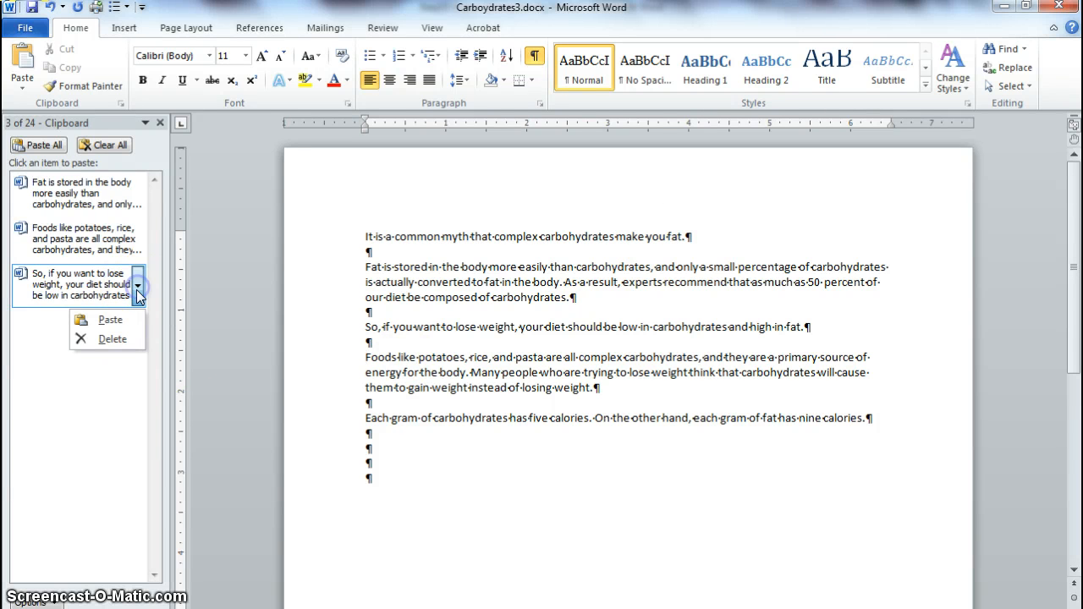
left_click(120, 336)
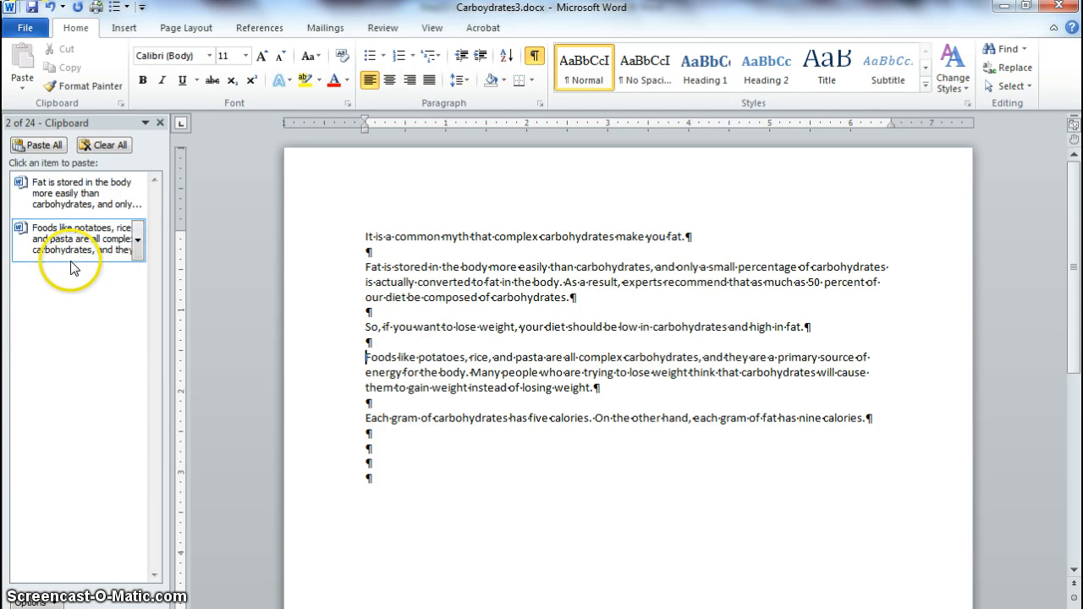
Step: Paste the "Foods like potatoes" clipboard item twice on the second empty line below the last paragraph, and clear all items from the Office Clipboard
left_click(372, 449)
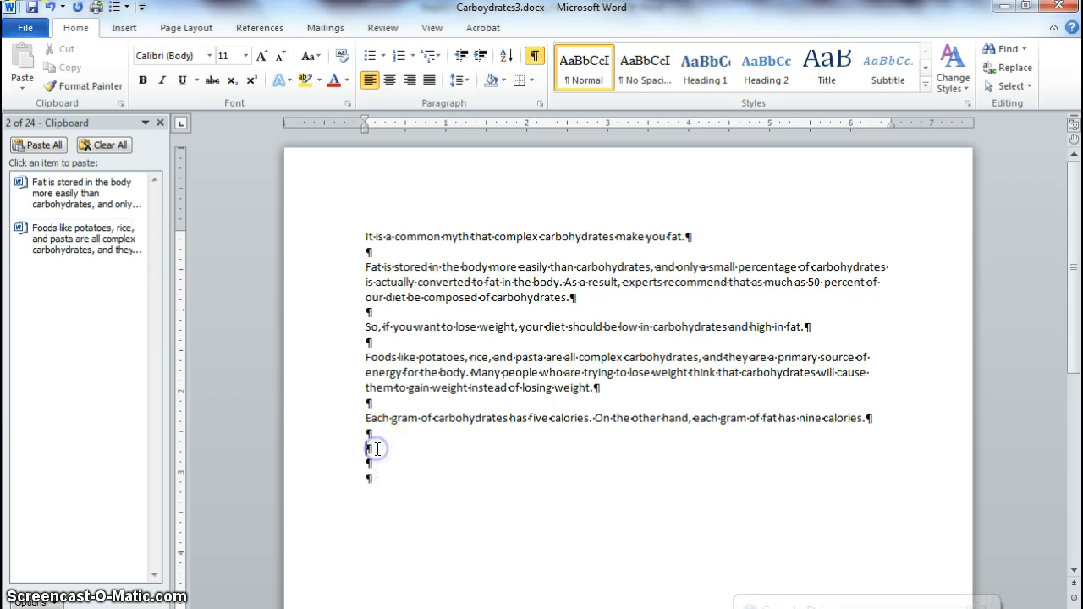
mouse_move(70, 226)
double_click(73, 249)
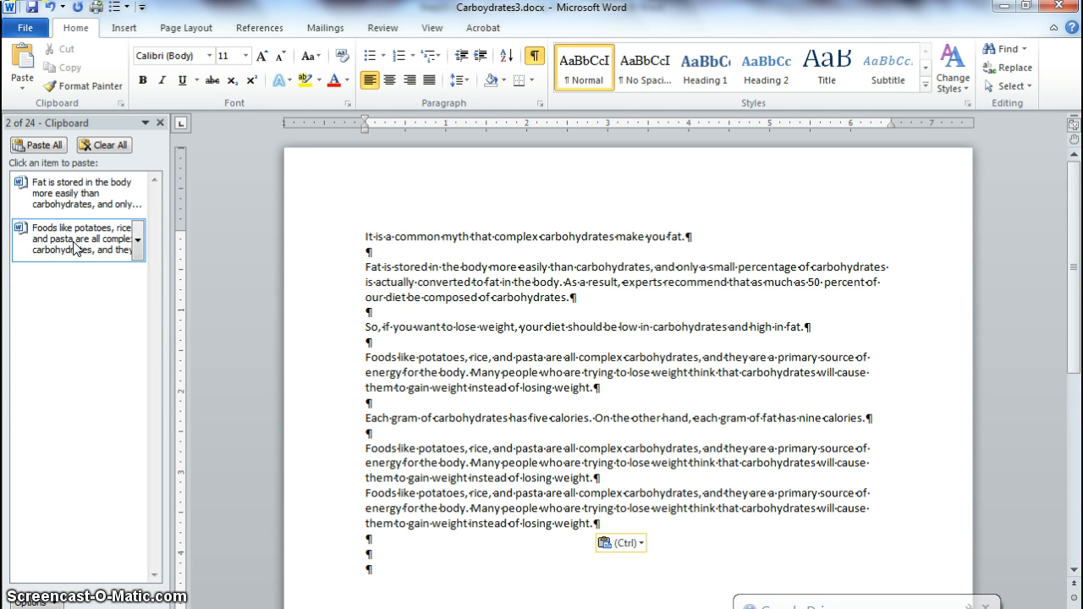
left_click(95, 139)
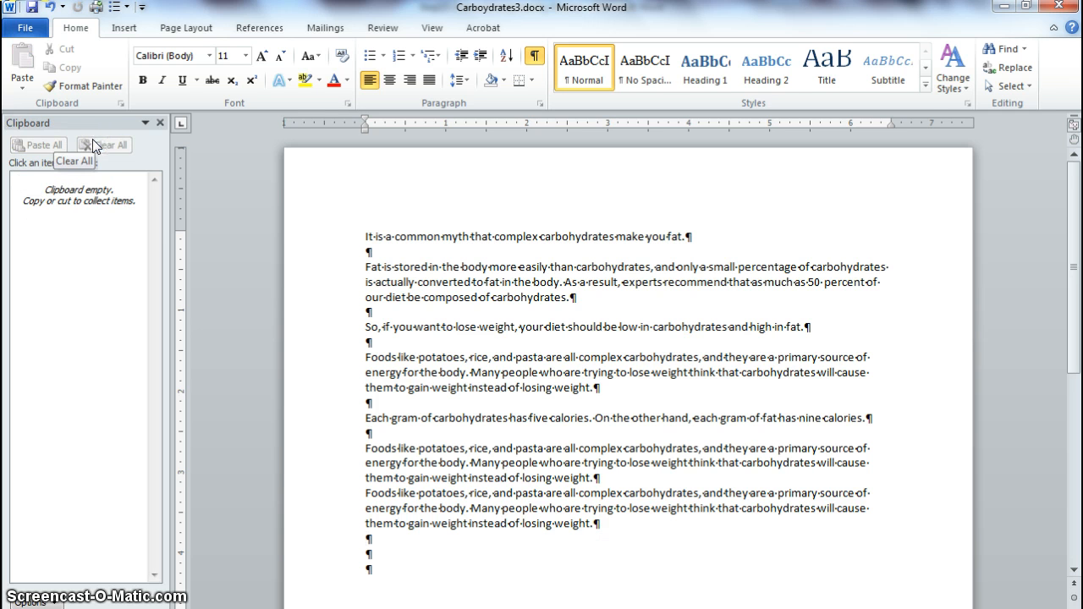
Step: Close Carboydrates3.docx without saving the changes, and close Step13-4.docx
left_click(27, 29)
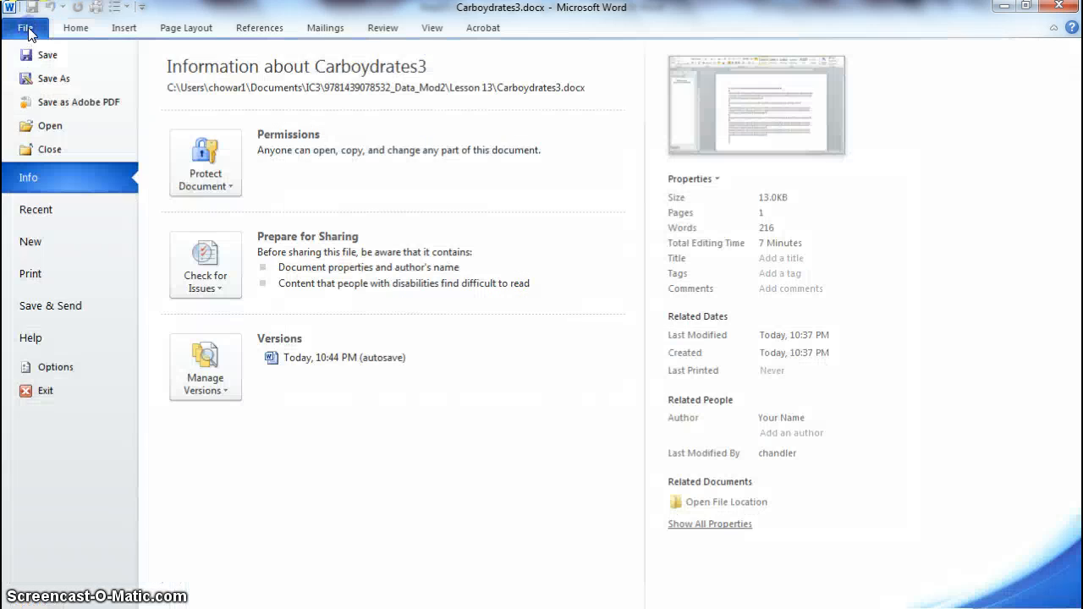
left_click(49, 149)
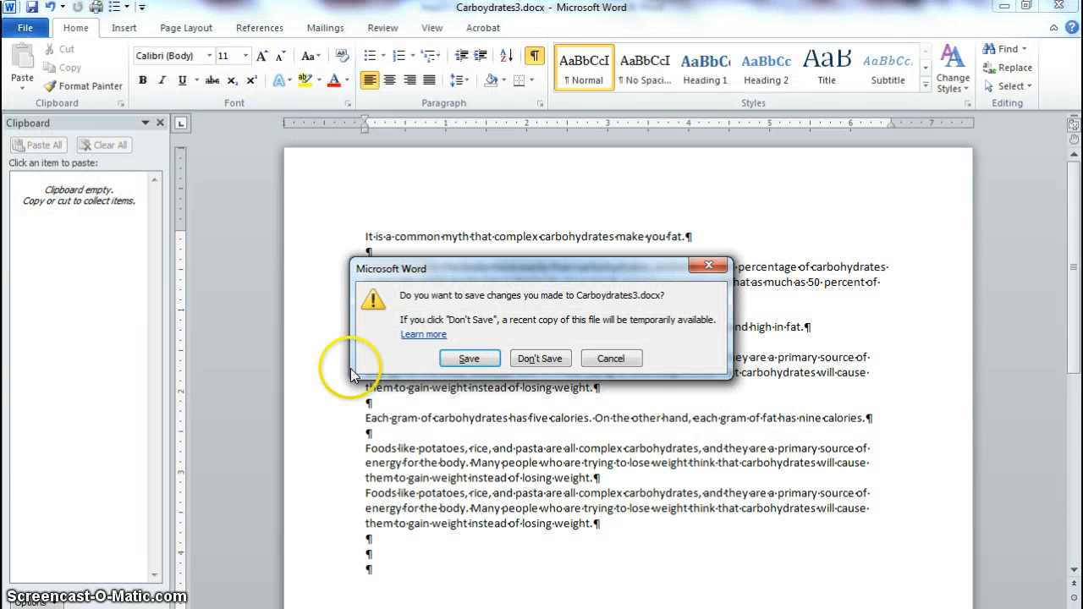
left_click(538, 358)
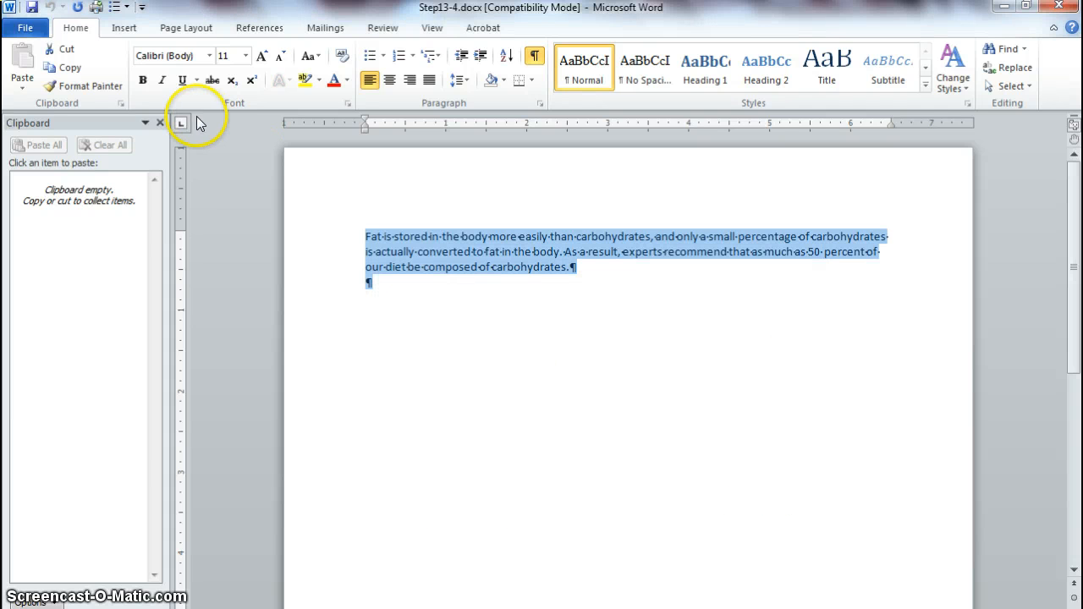
left_click(28, 27)
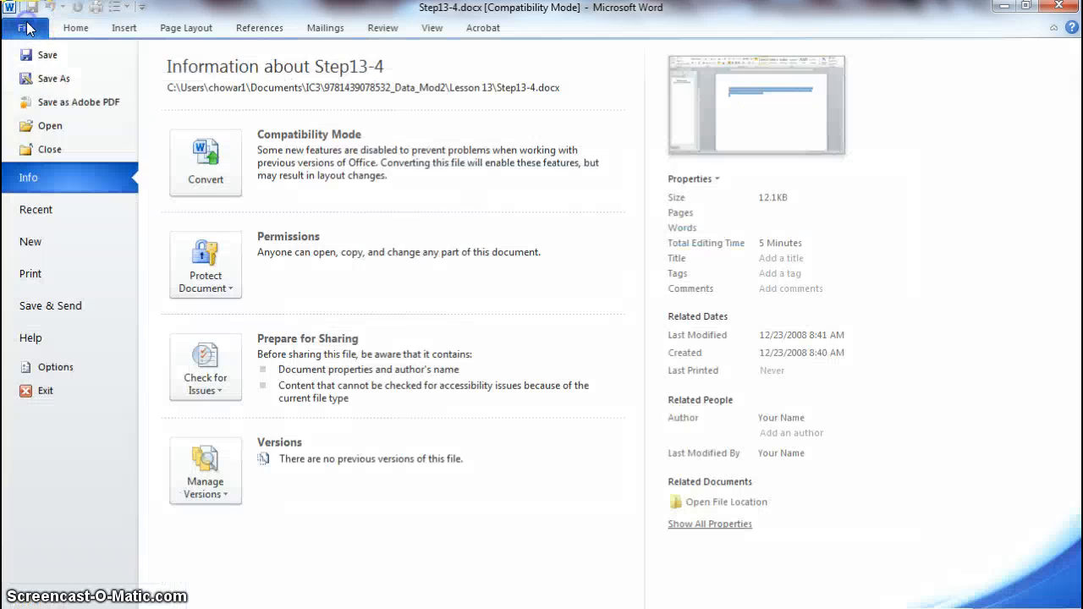
left_click(48, 149)
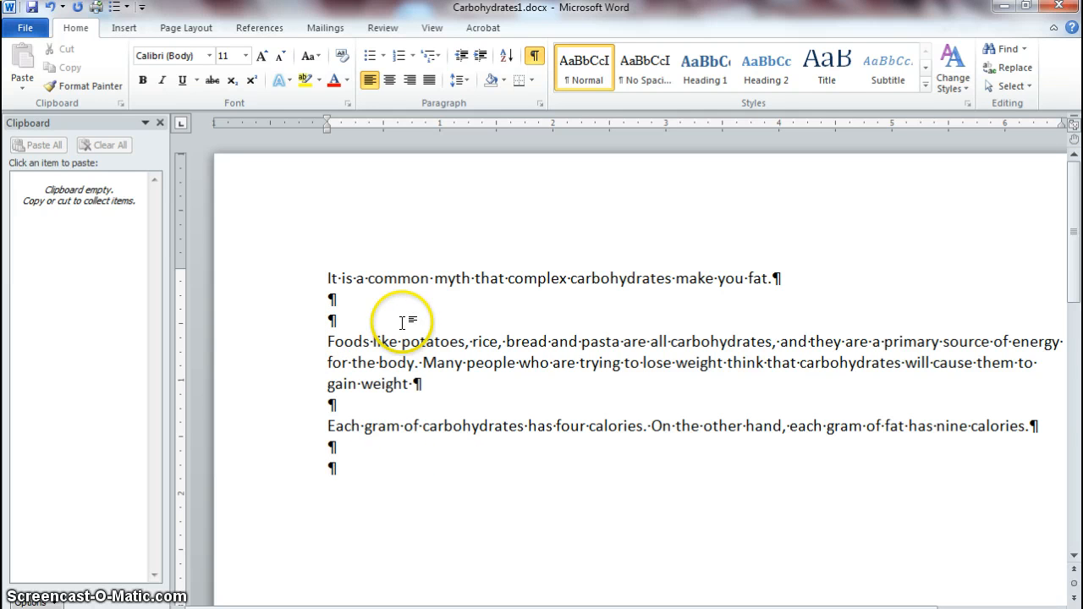
Step: Place the insertion point in the last empty paragraph of Carbohydrates1.docx
left_click(347, 468)
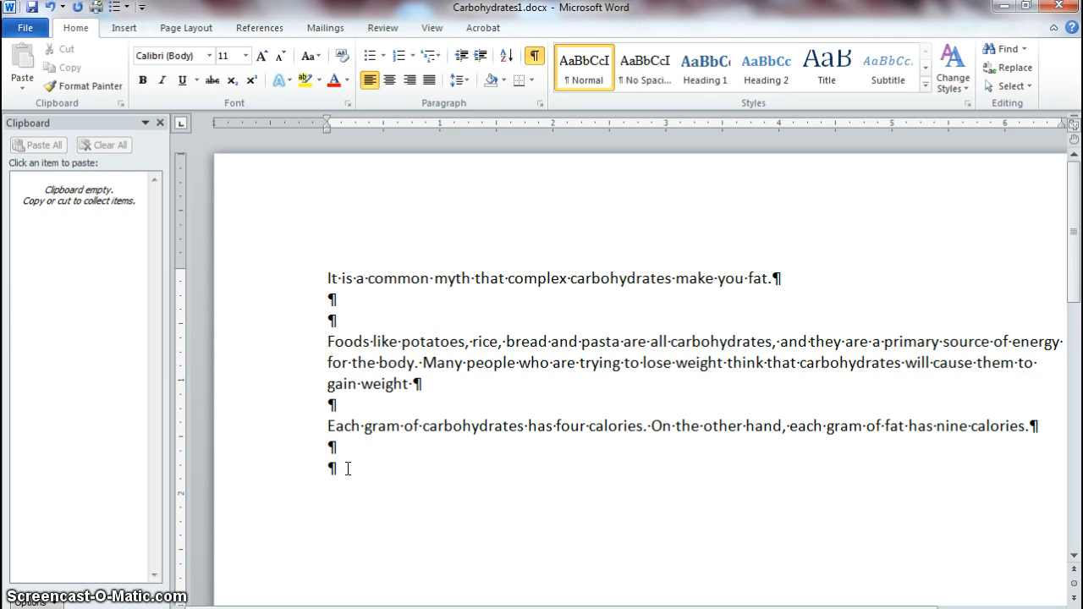